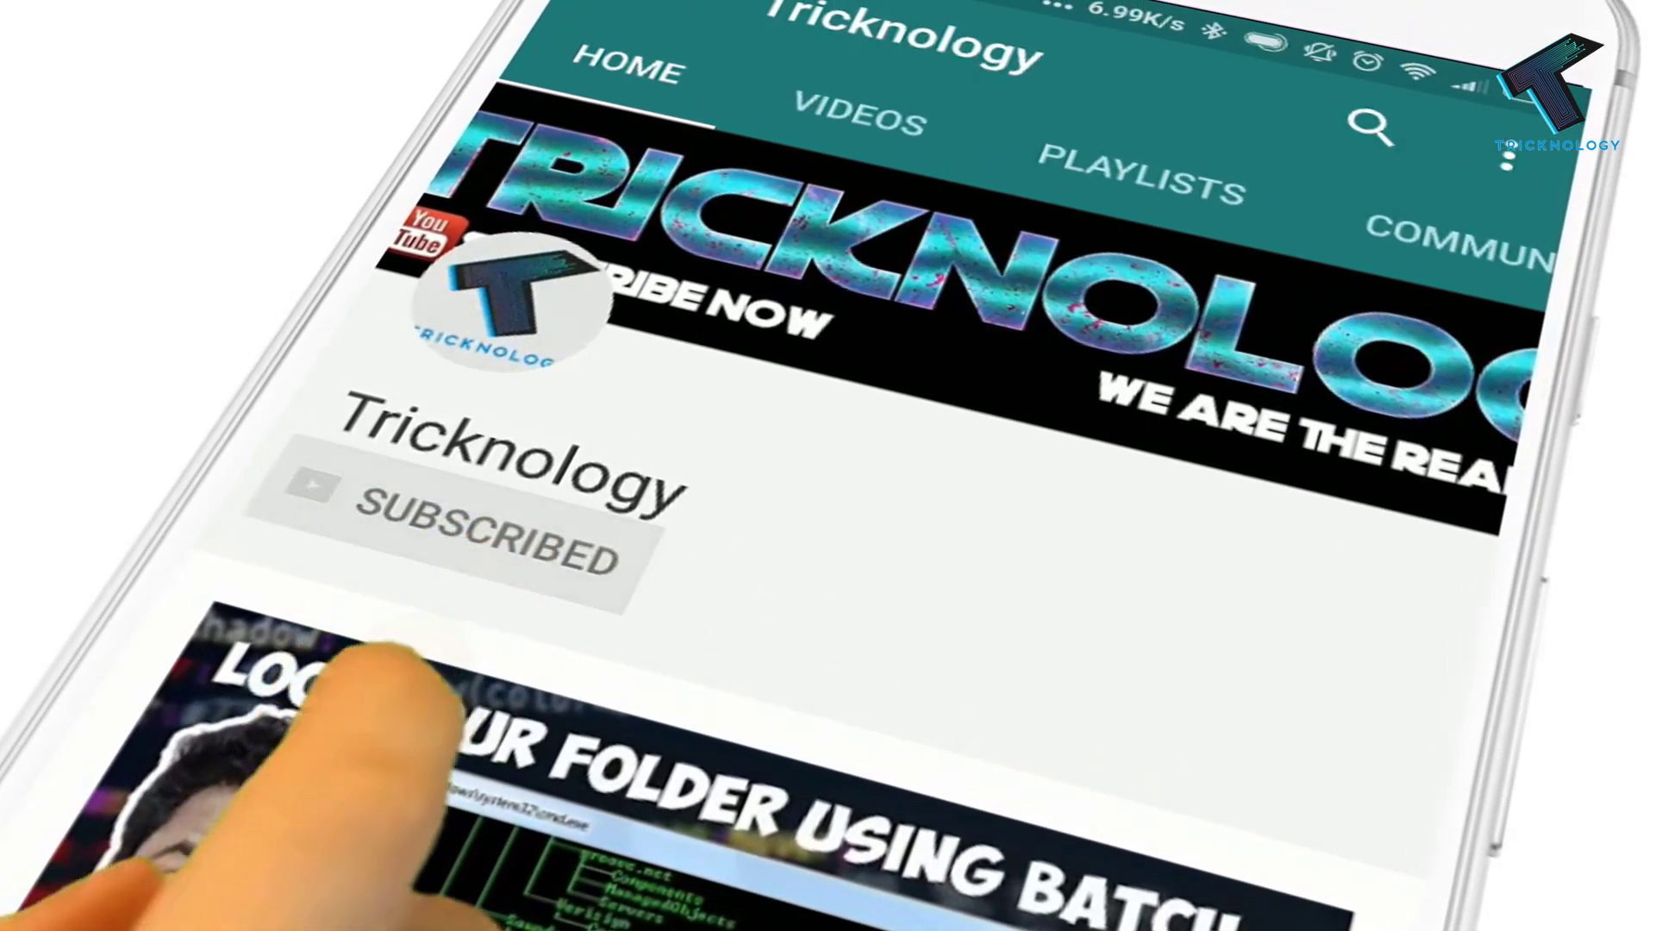
# Launch Notepad via Win+R, load the hosts file into it, and cancel the Save As dialog
pyautogui.click(753, 610)
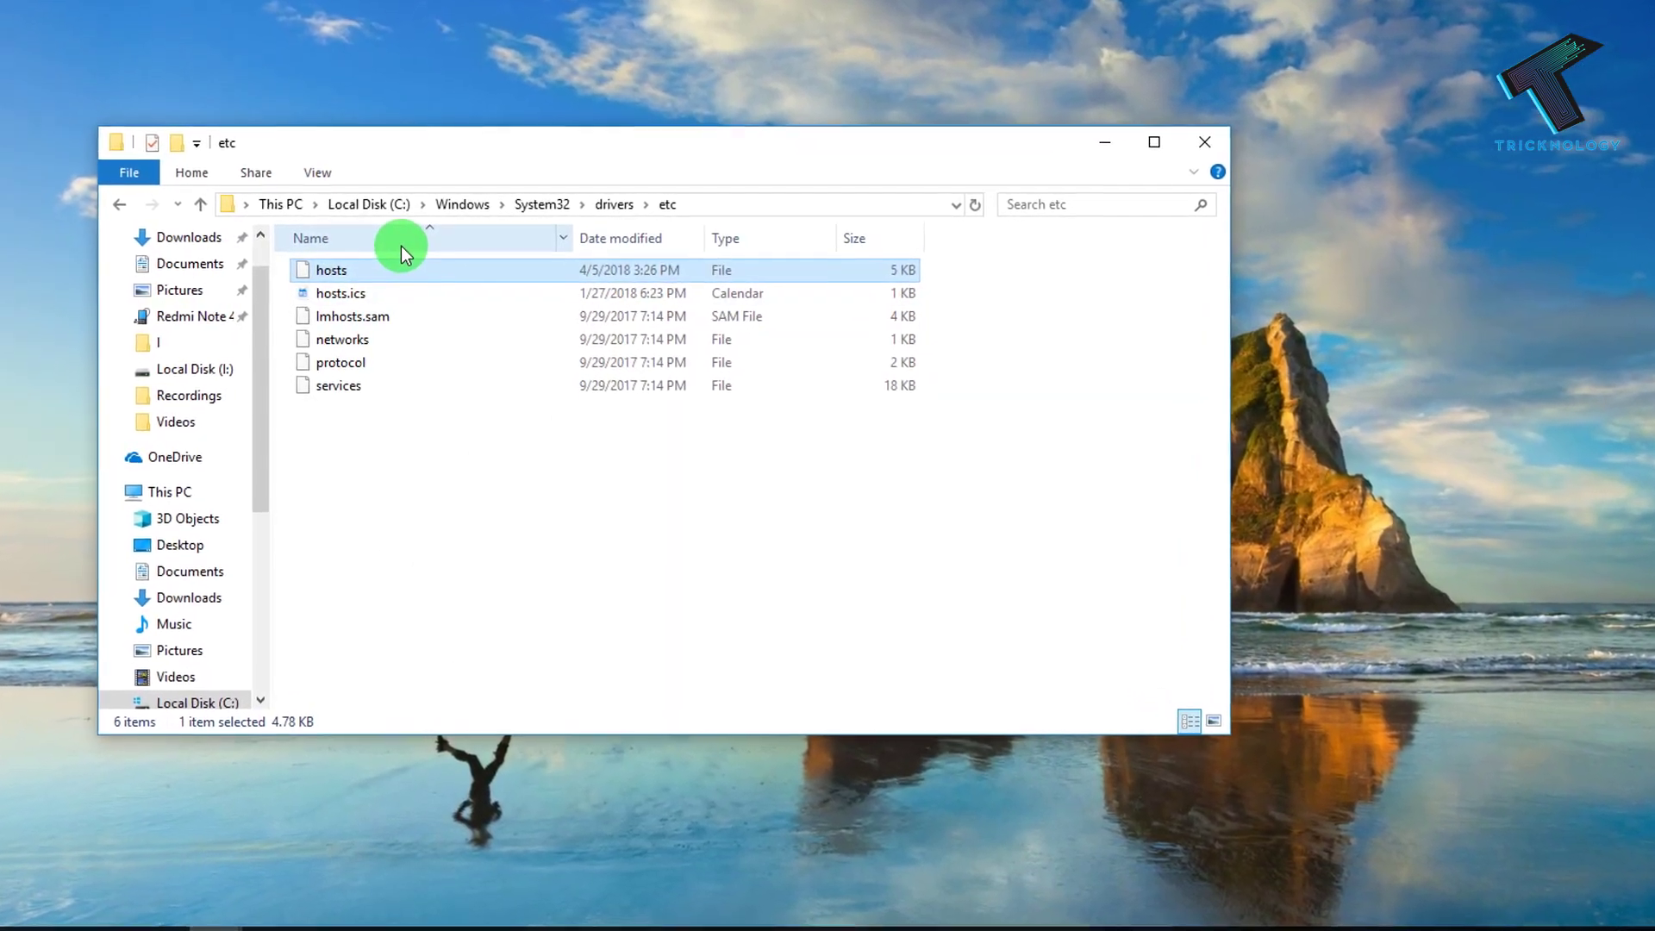
pyautogui.press('super+r')
pyautogui.click(152, 890)
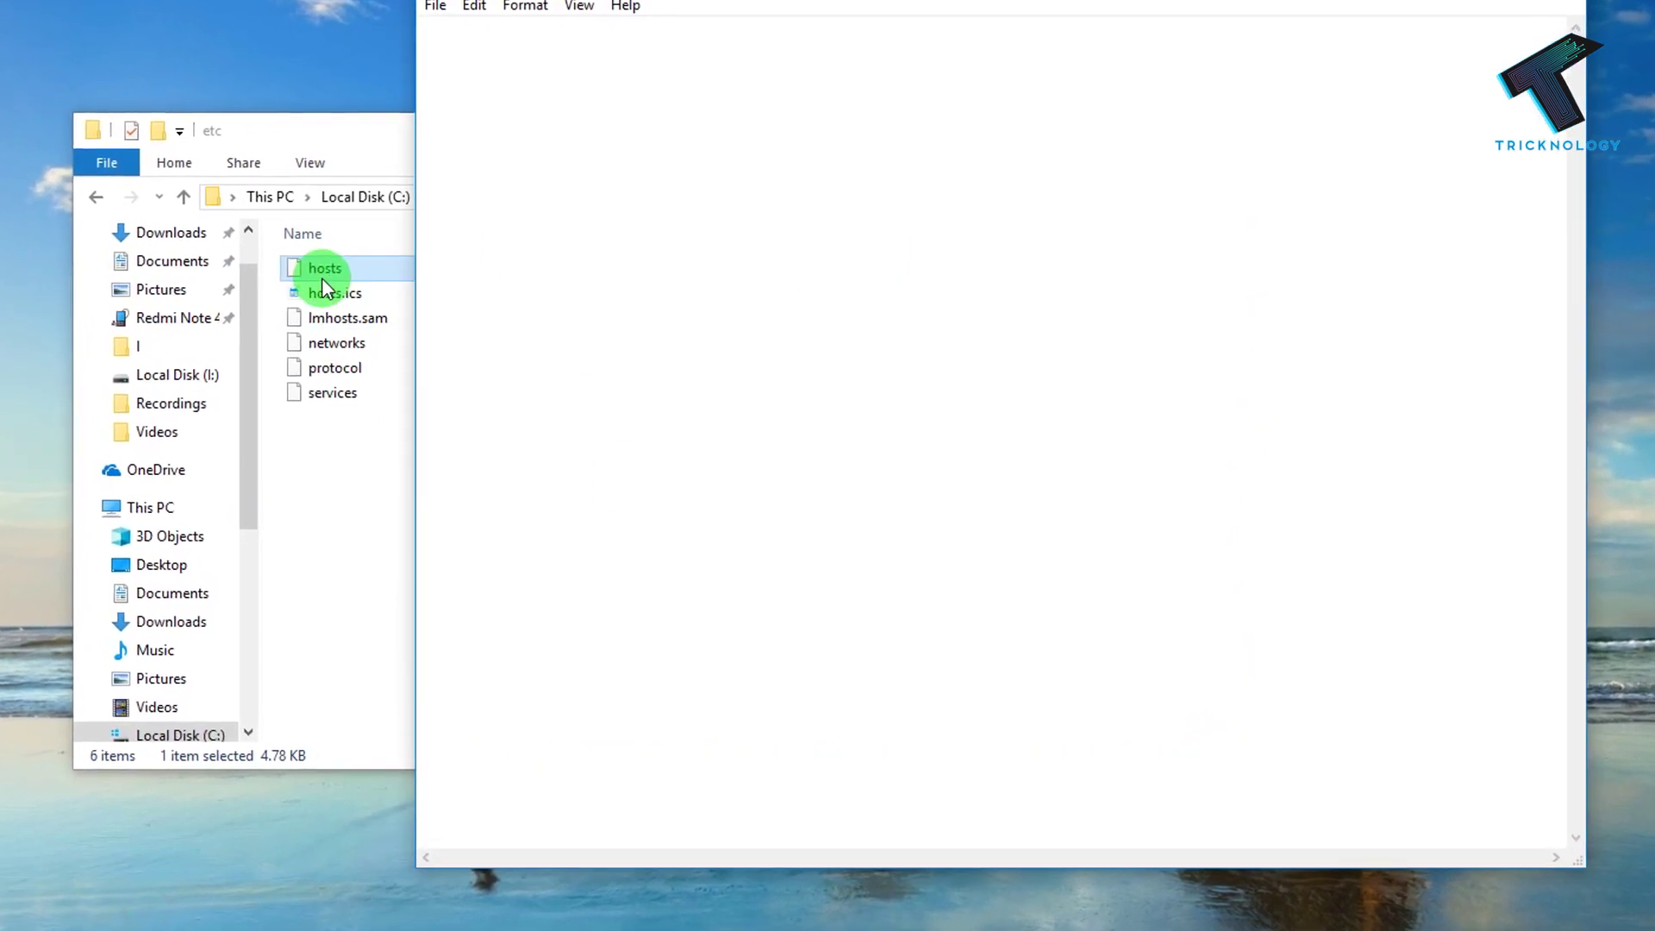
pyautogui.moveTo(326, 268); pyautogui.dragTo(853, 287)
pyautogui.click(459, 4)
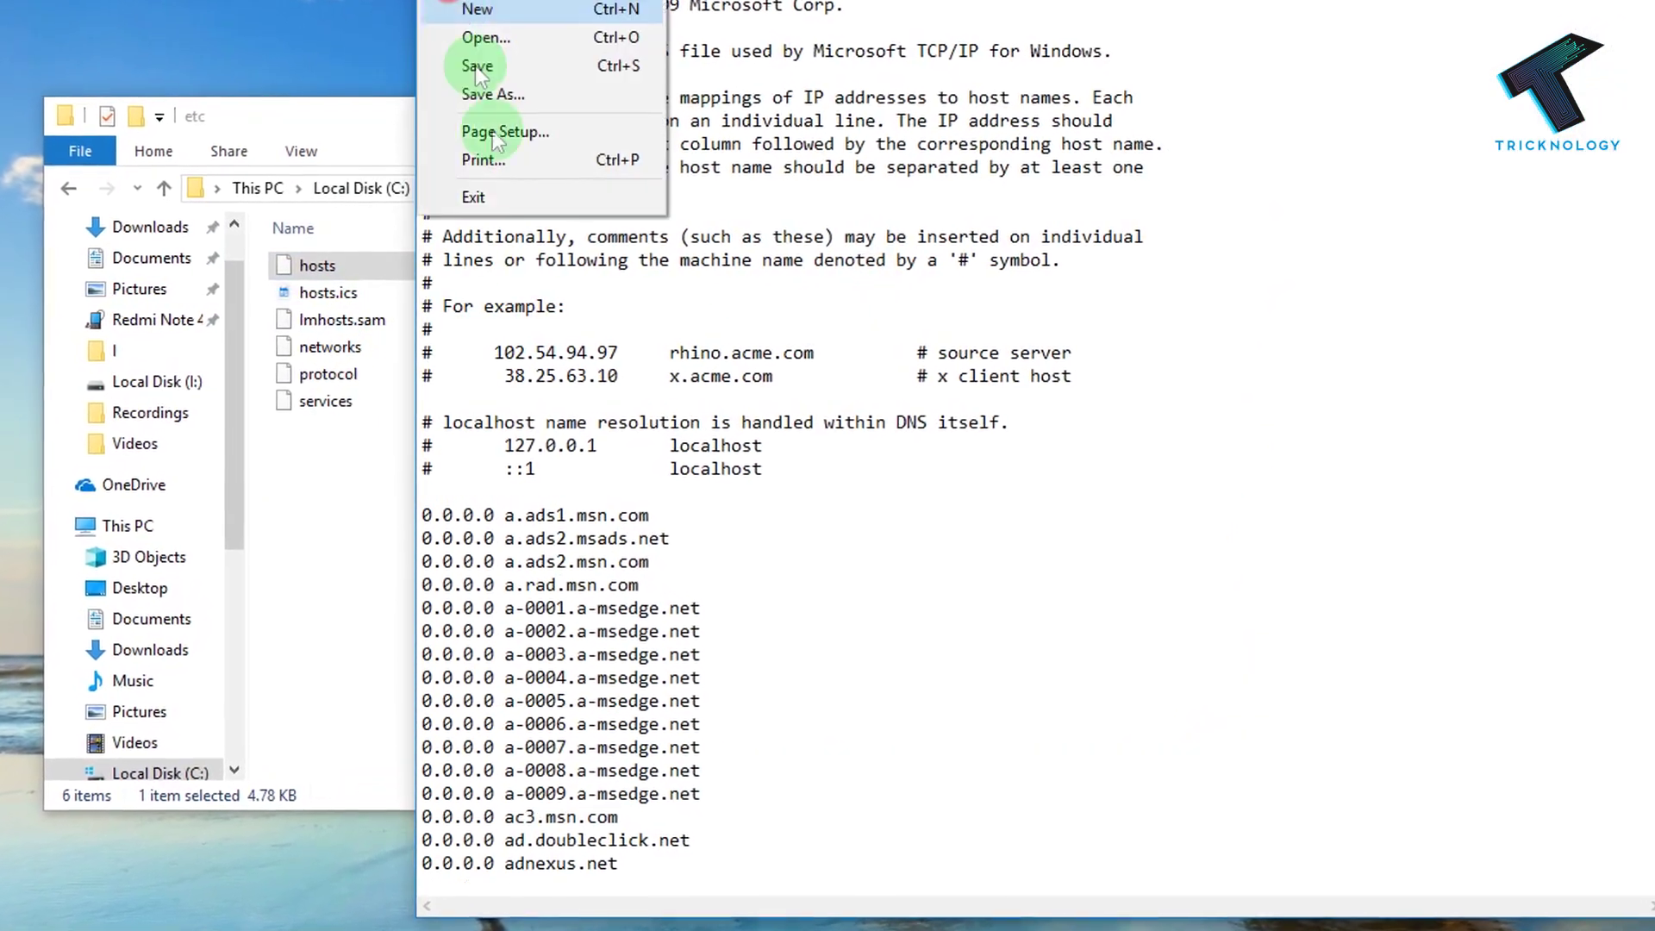
pyautogui.click(500, 102)
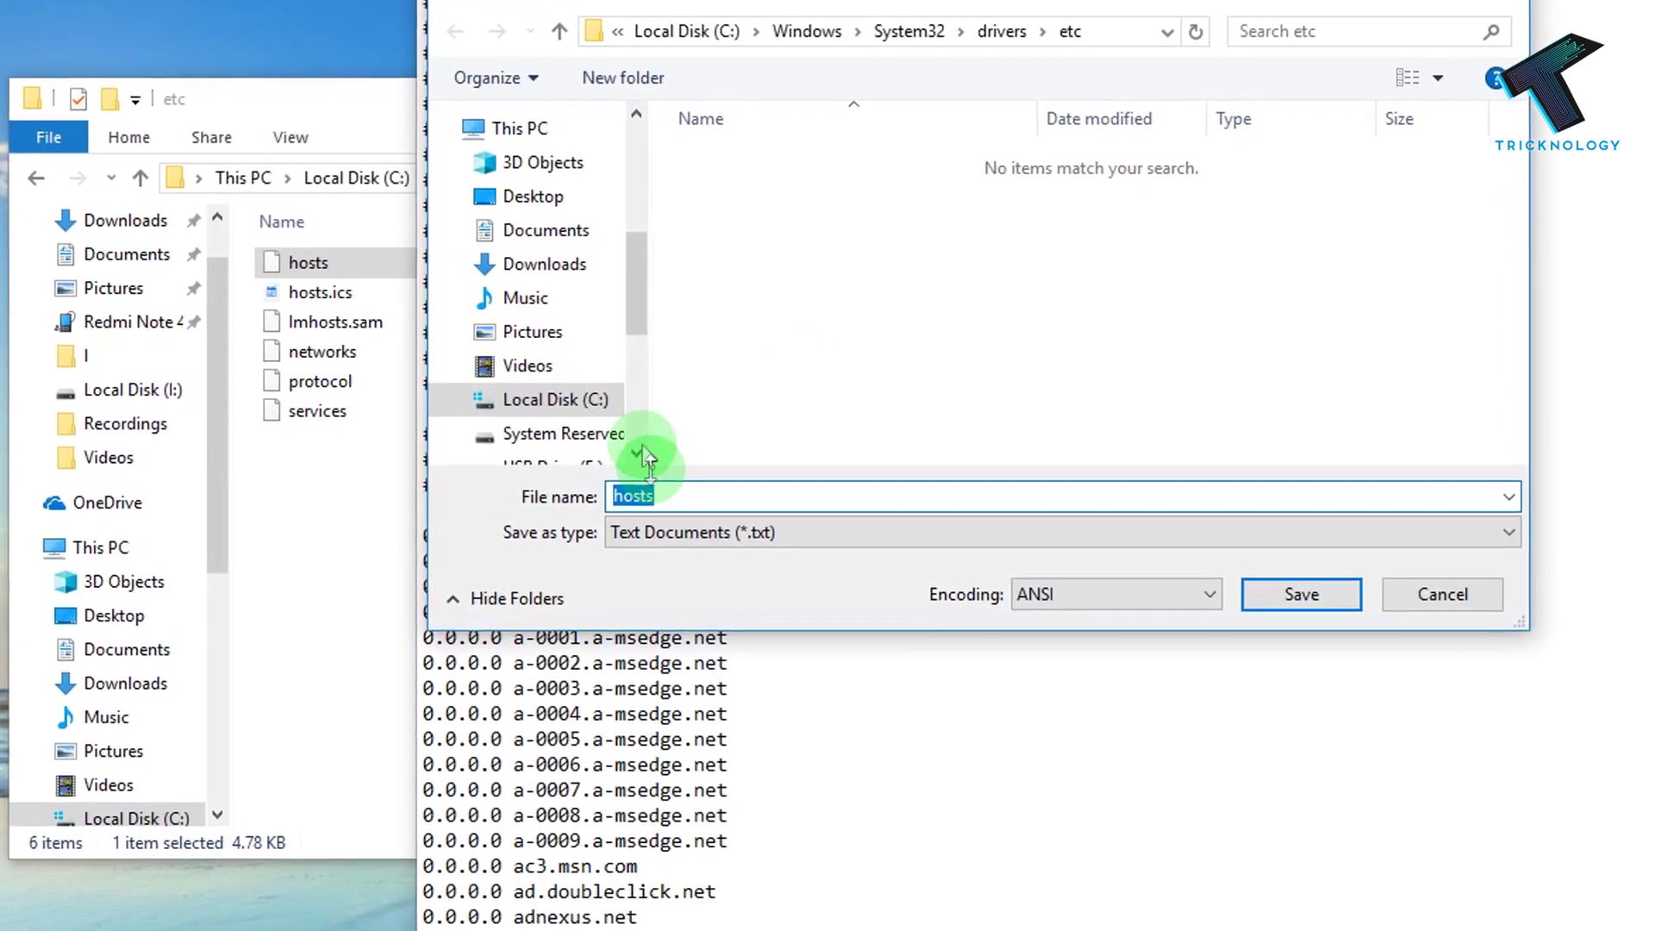
pyautogui.press('Escape')
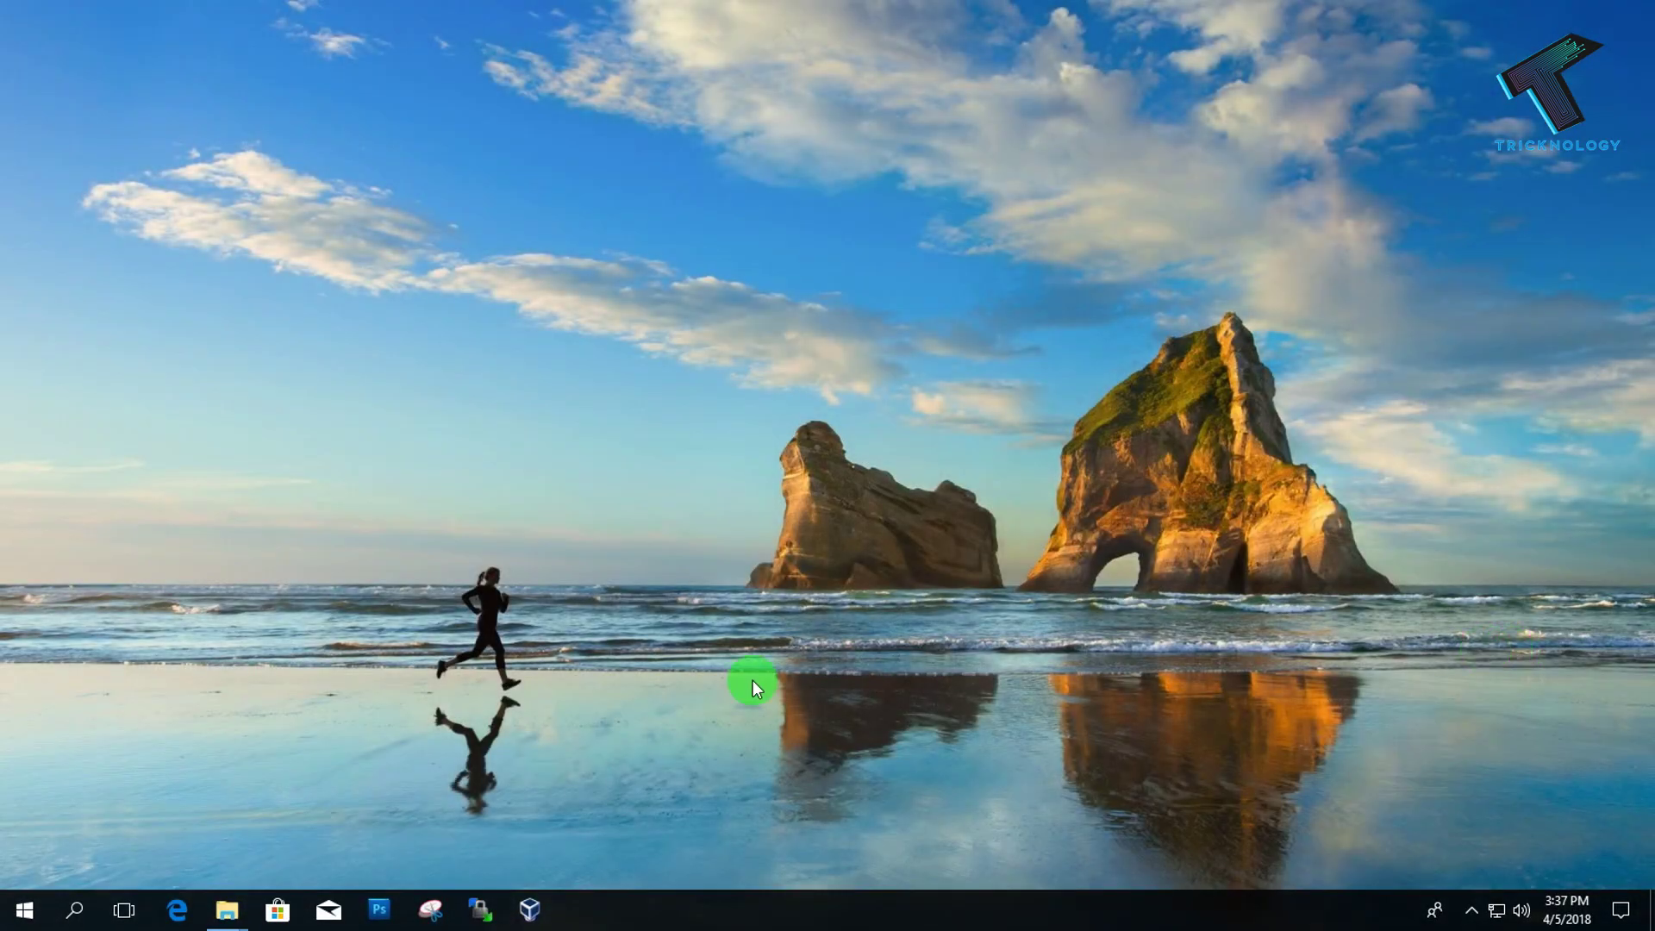
# Bring the This PC window forward and open Local Disk (C:) and its Windows folder
pyautogui.click(227, 912)
pyautogui.click(173, 840)
pyautogui.click(510, 517)
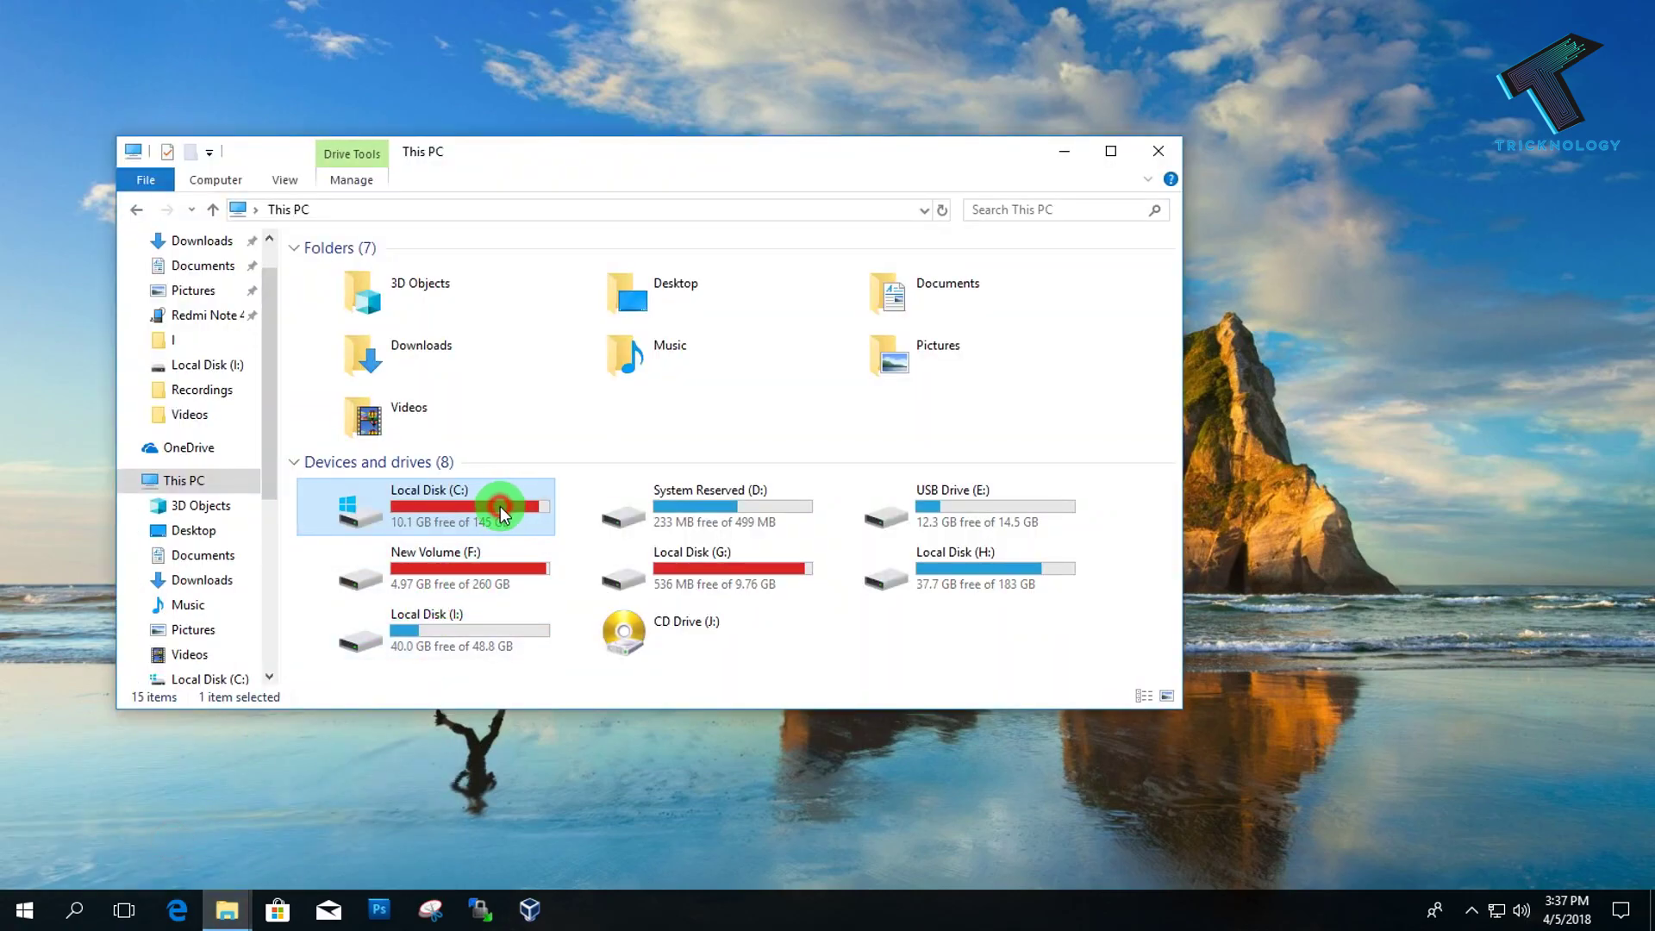
pyautogui.doubleClick(500, 509)
pyautogui.moveTo(449, 663); pyautogui.dragTo(406, 257)
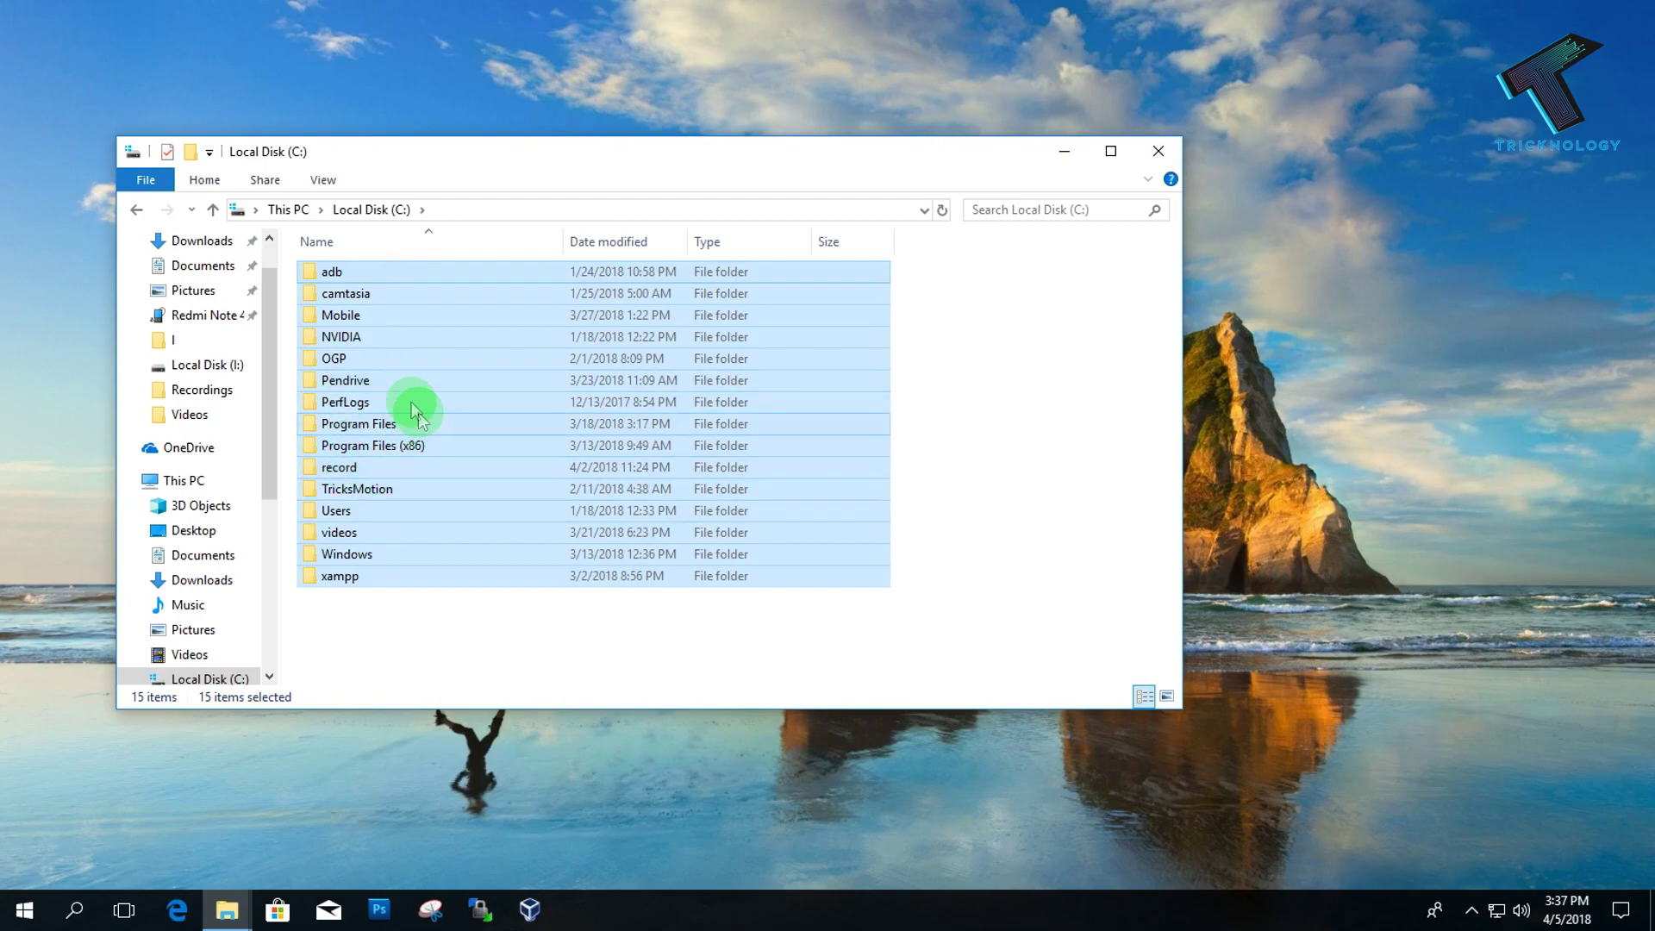
pyautogui.click(406, 554)
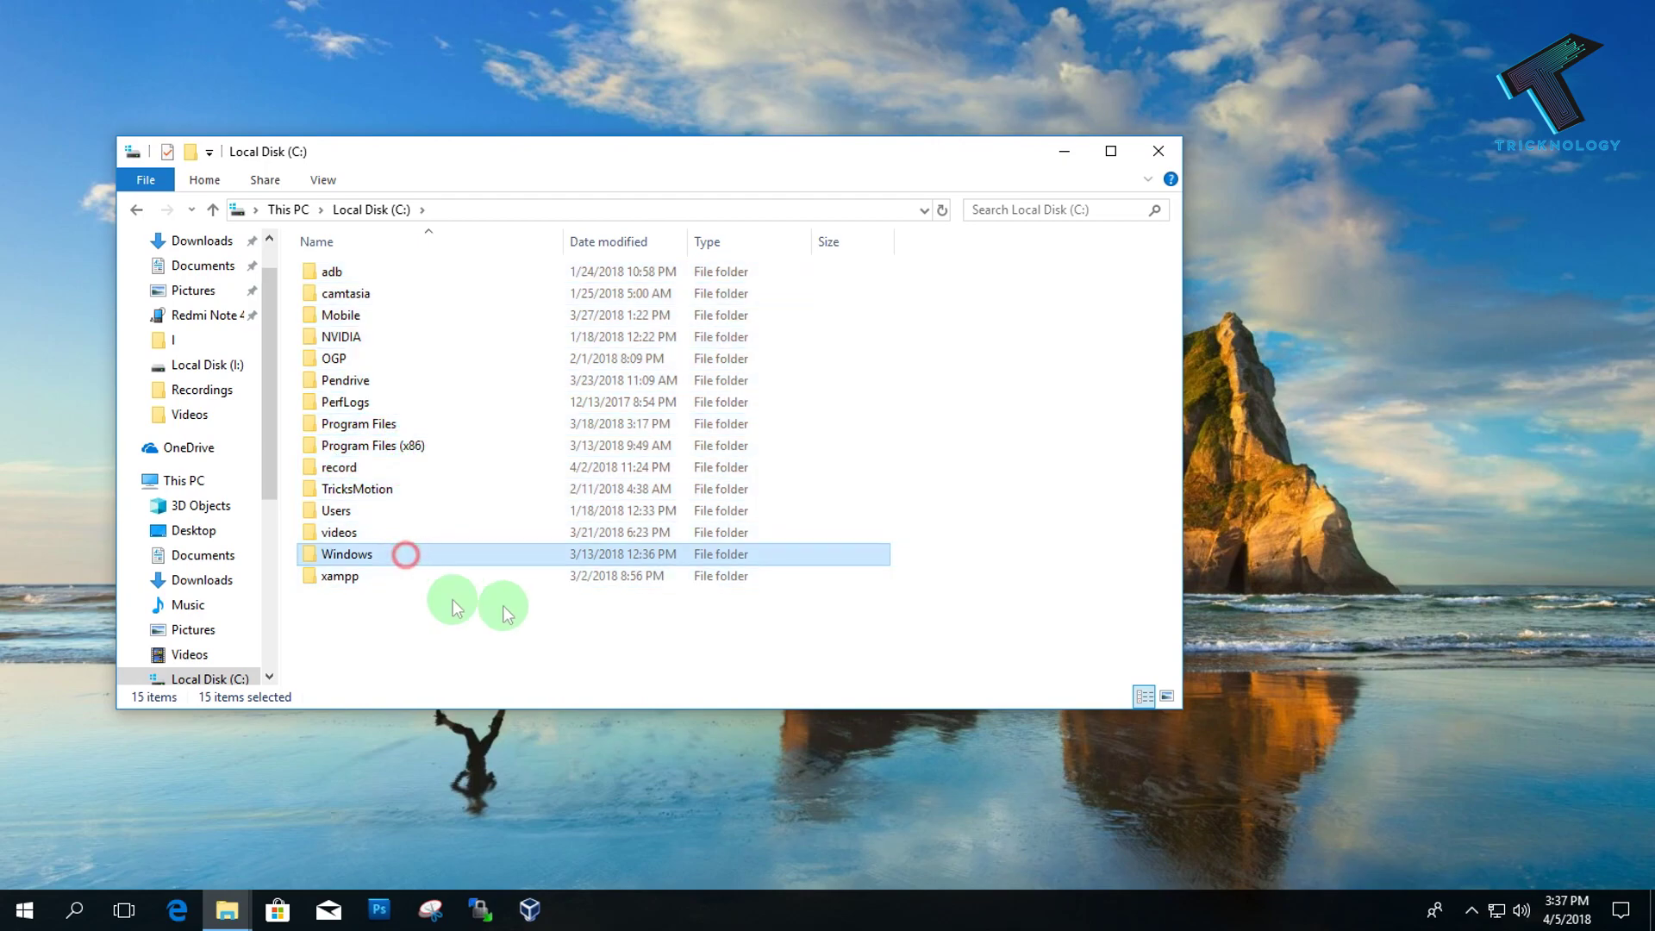
pyautogui.doubleClick(377, 558)
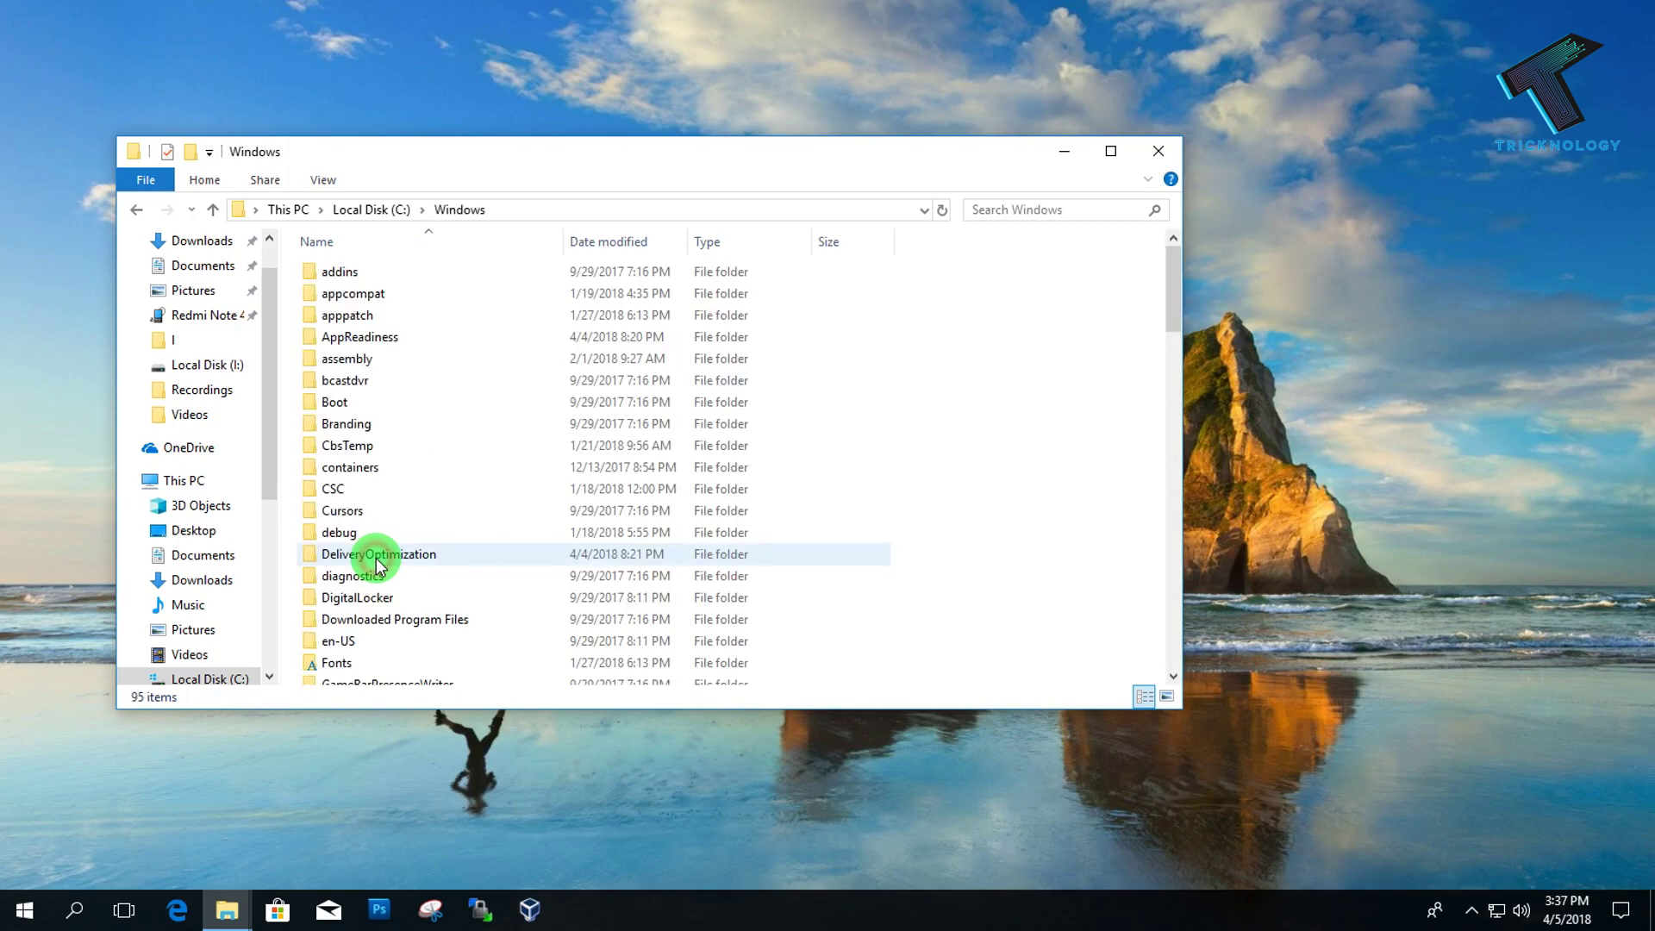
# Find and open the System32 folder inside Windows
pyautogui.click(436, 382)
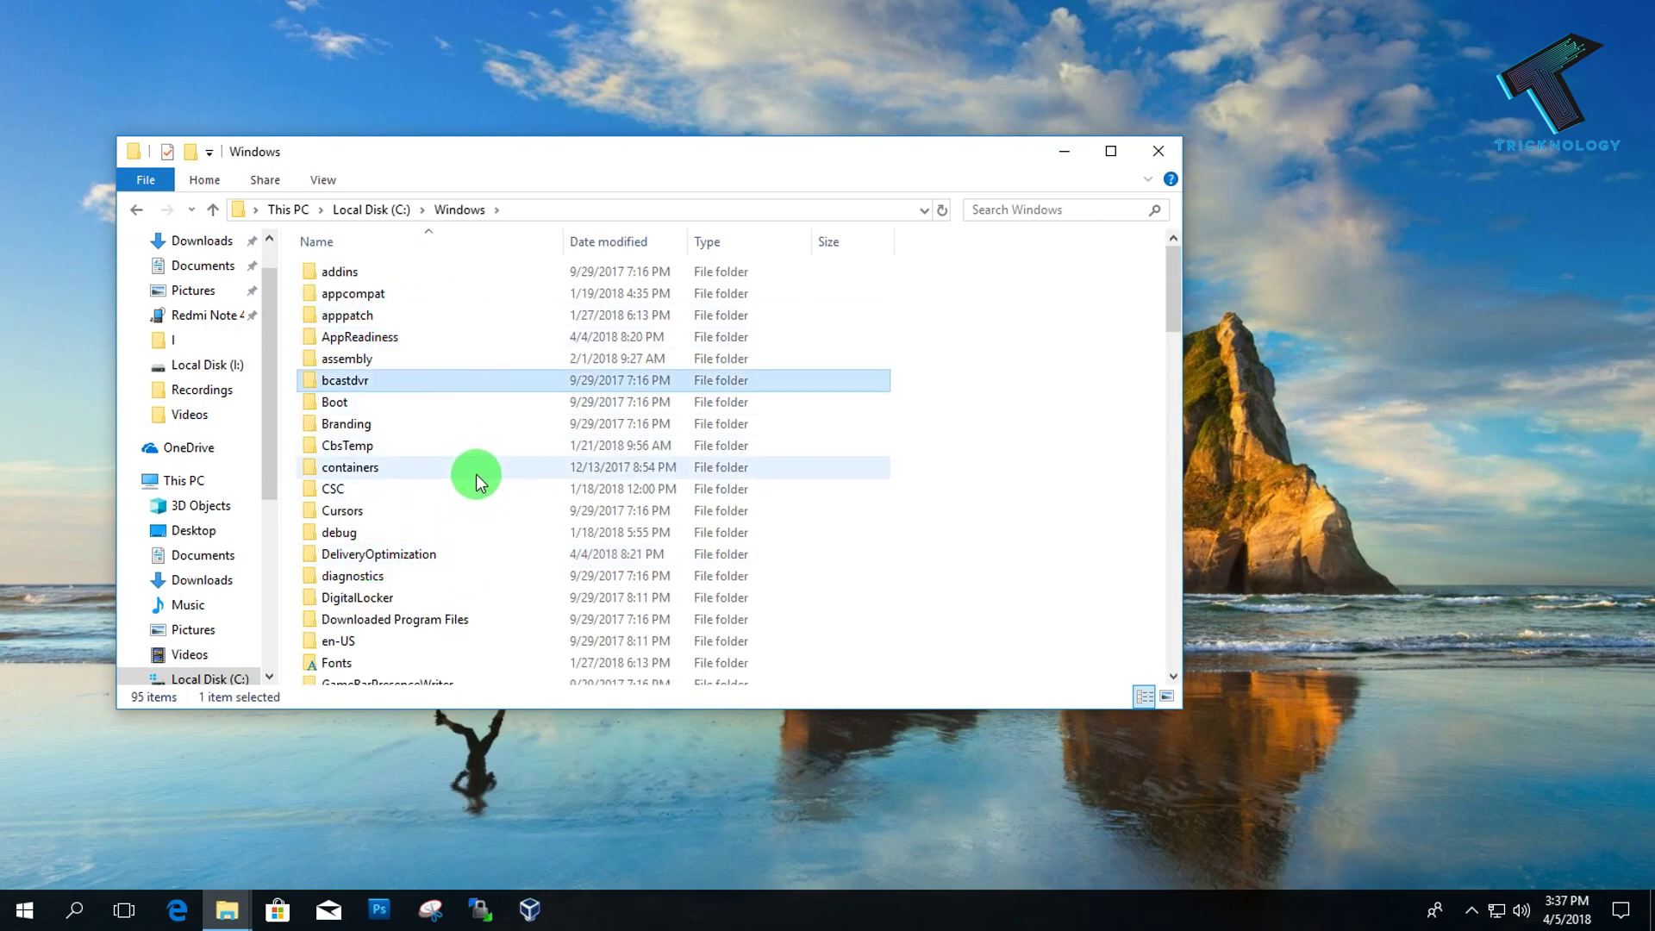
pyautogui.press('s')
pyautogui.press('Down')
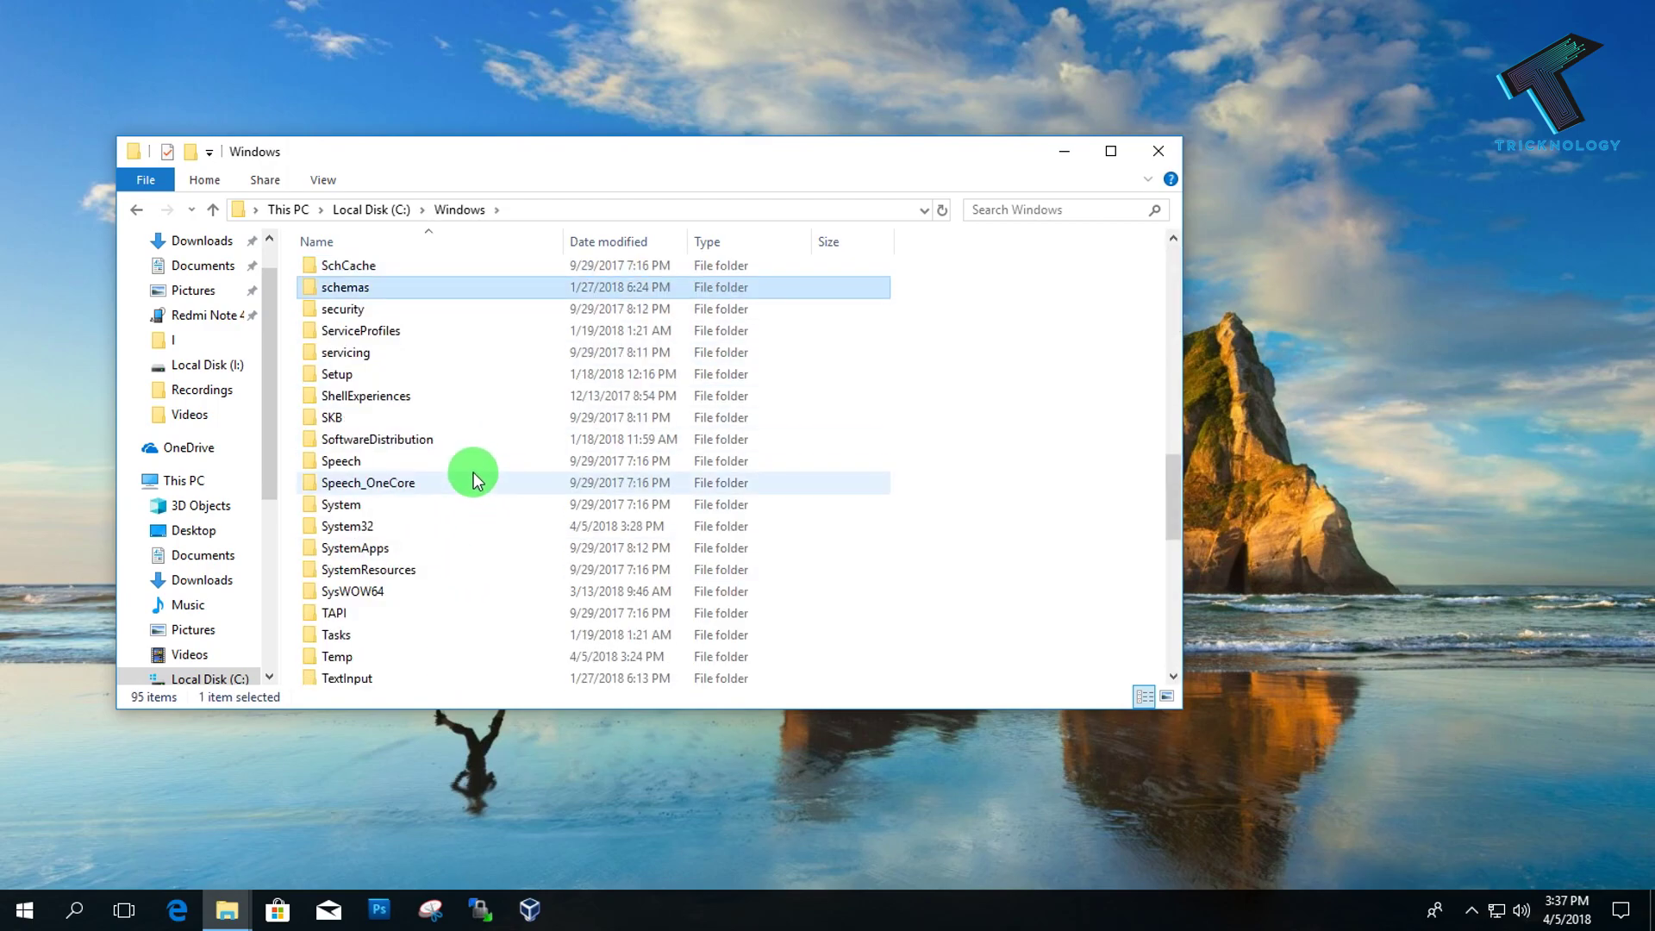
pyautogui.click(441, 526)
pyautogui.doubleClick(420, 526)
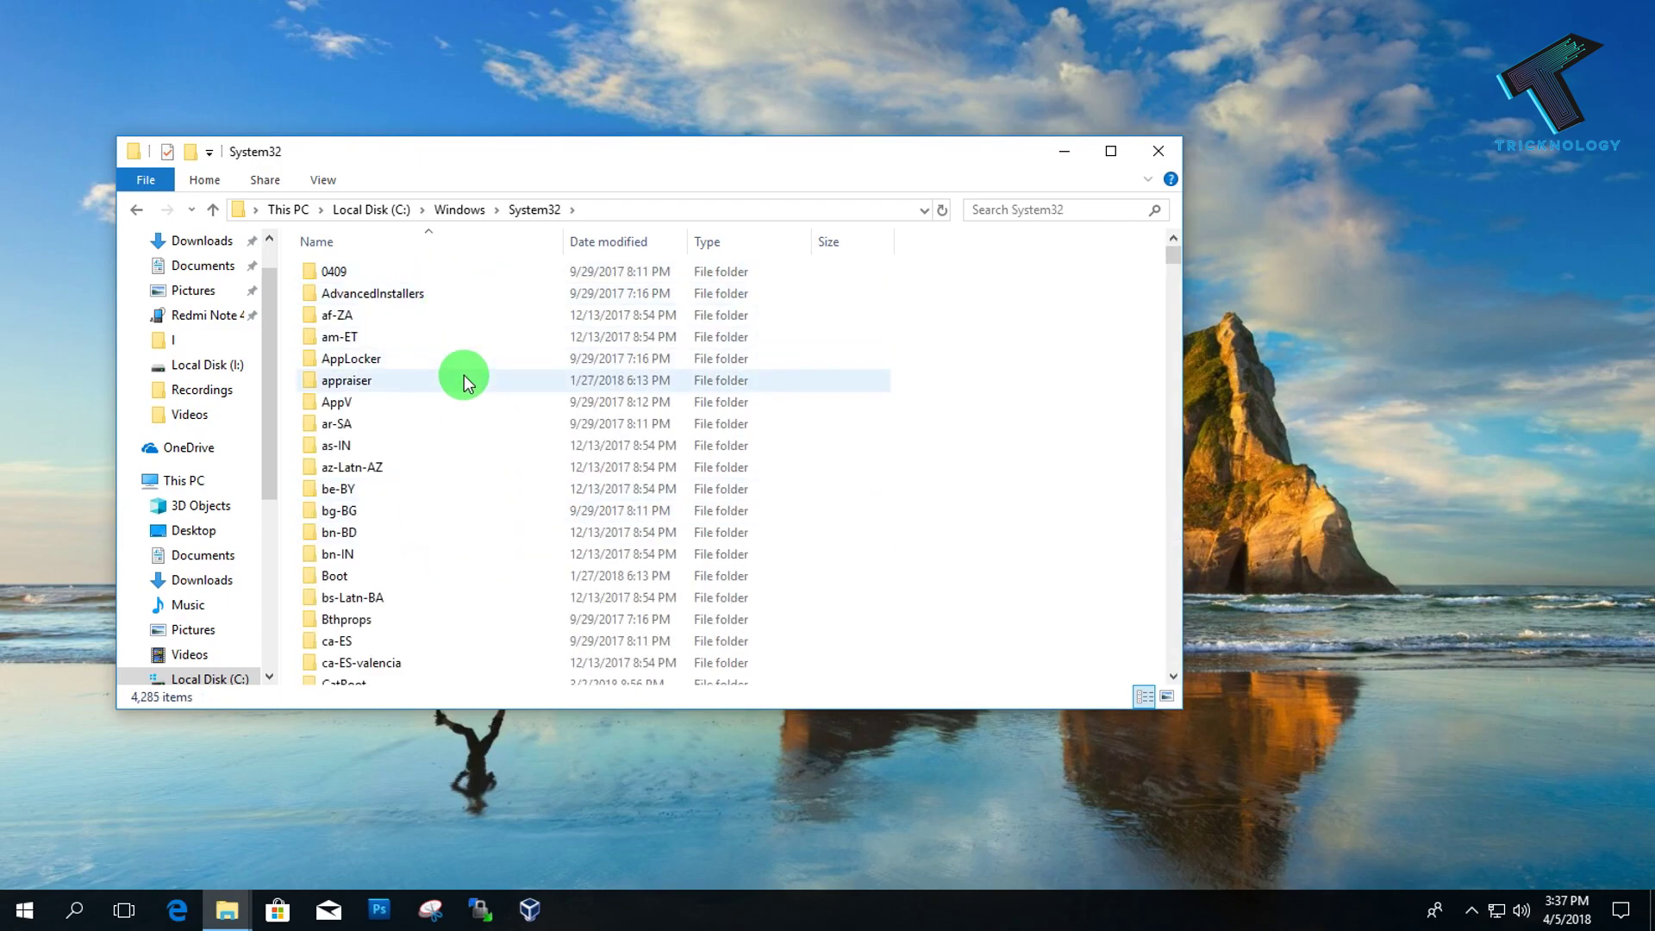
# Open drivers, then etc, and select the hosts file
pyautogui.press('d')
pyautogui.press('r')
pyautogui.click(400, 399)
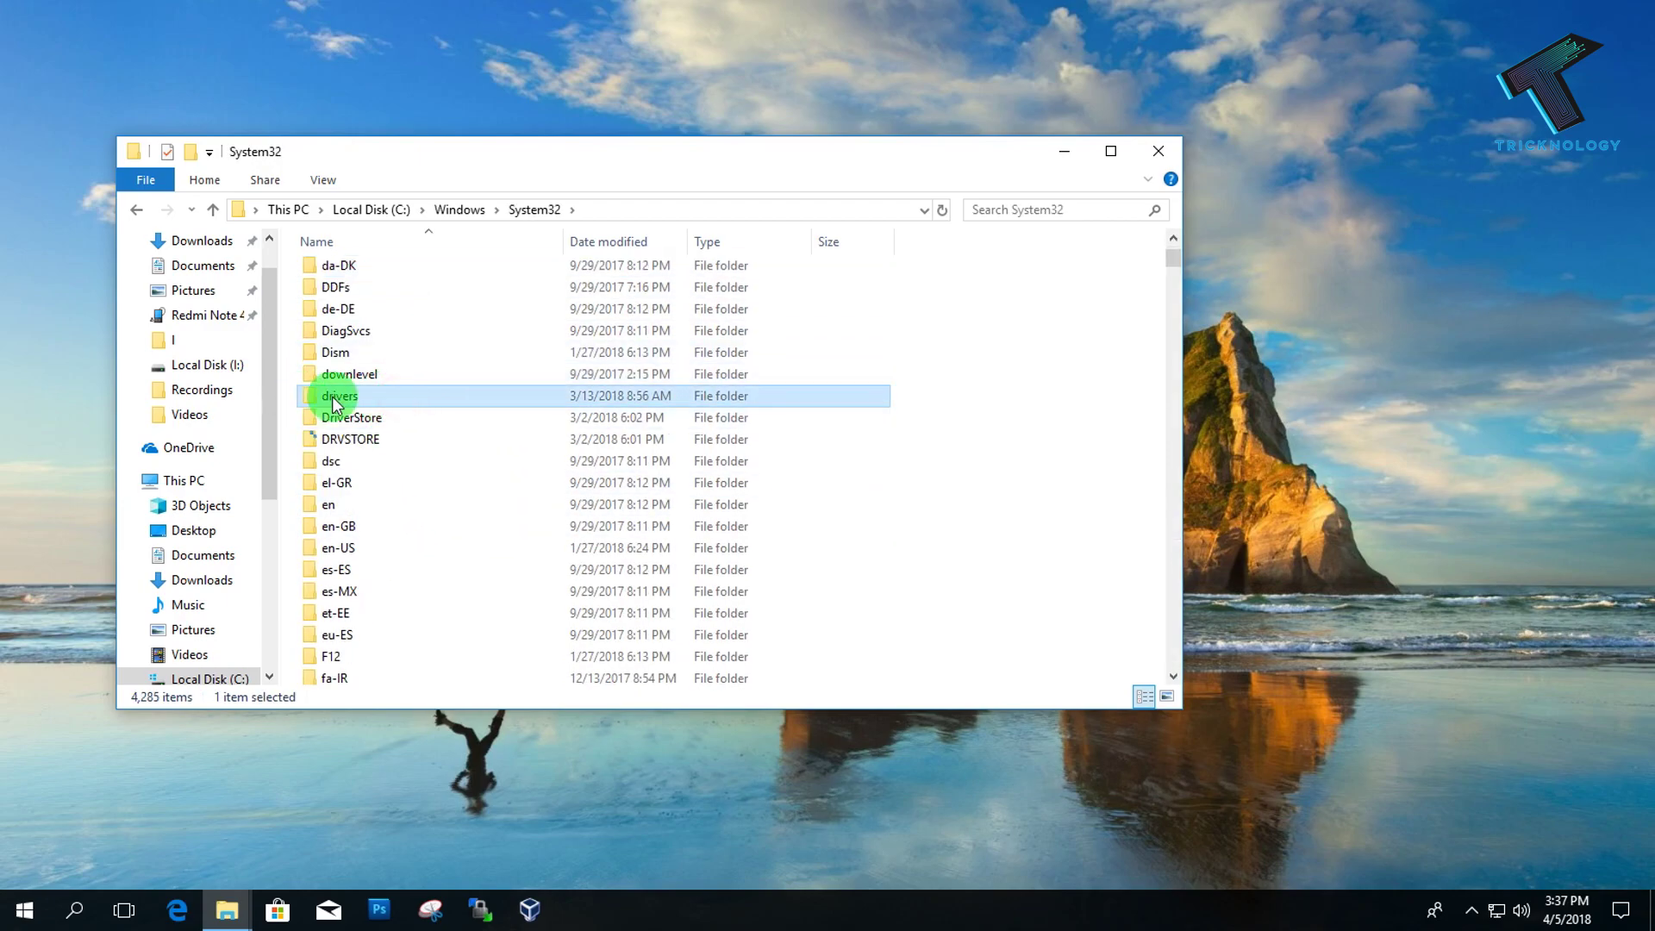
pyautogui.doubleClick(406, 392)
pyautogui.click(412, 300)
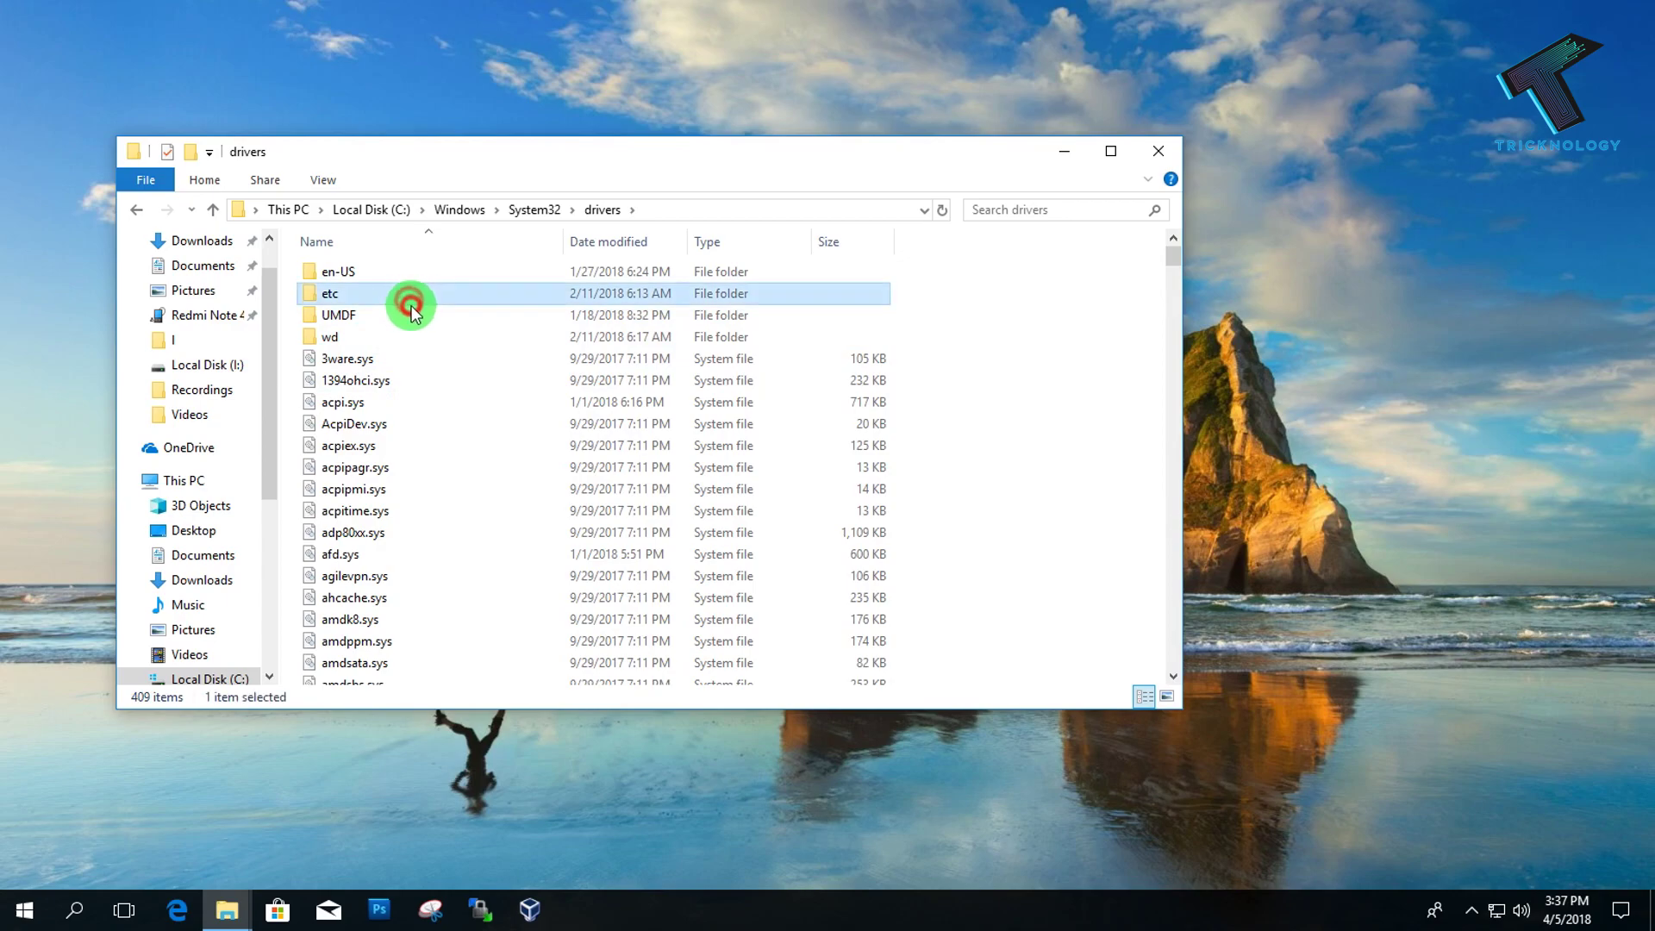
pyautogui.doubleClick(412, 303)
pyautogui.click(339, 274)
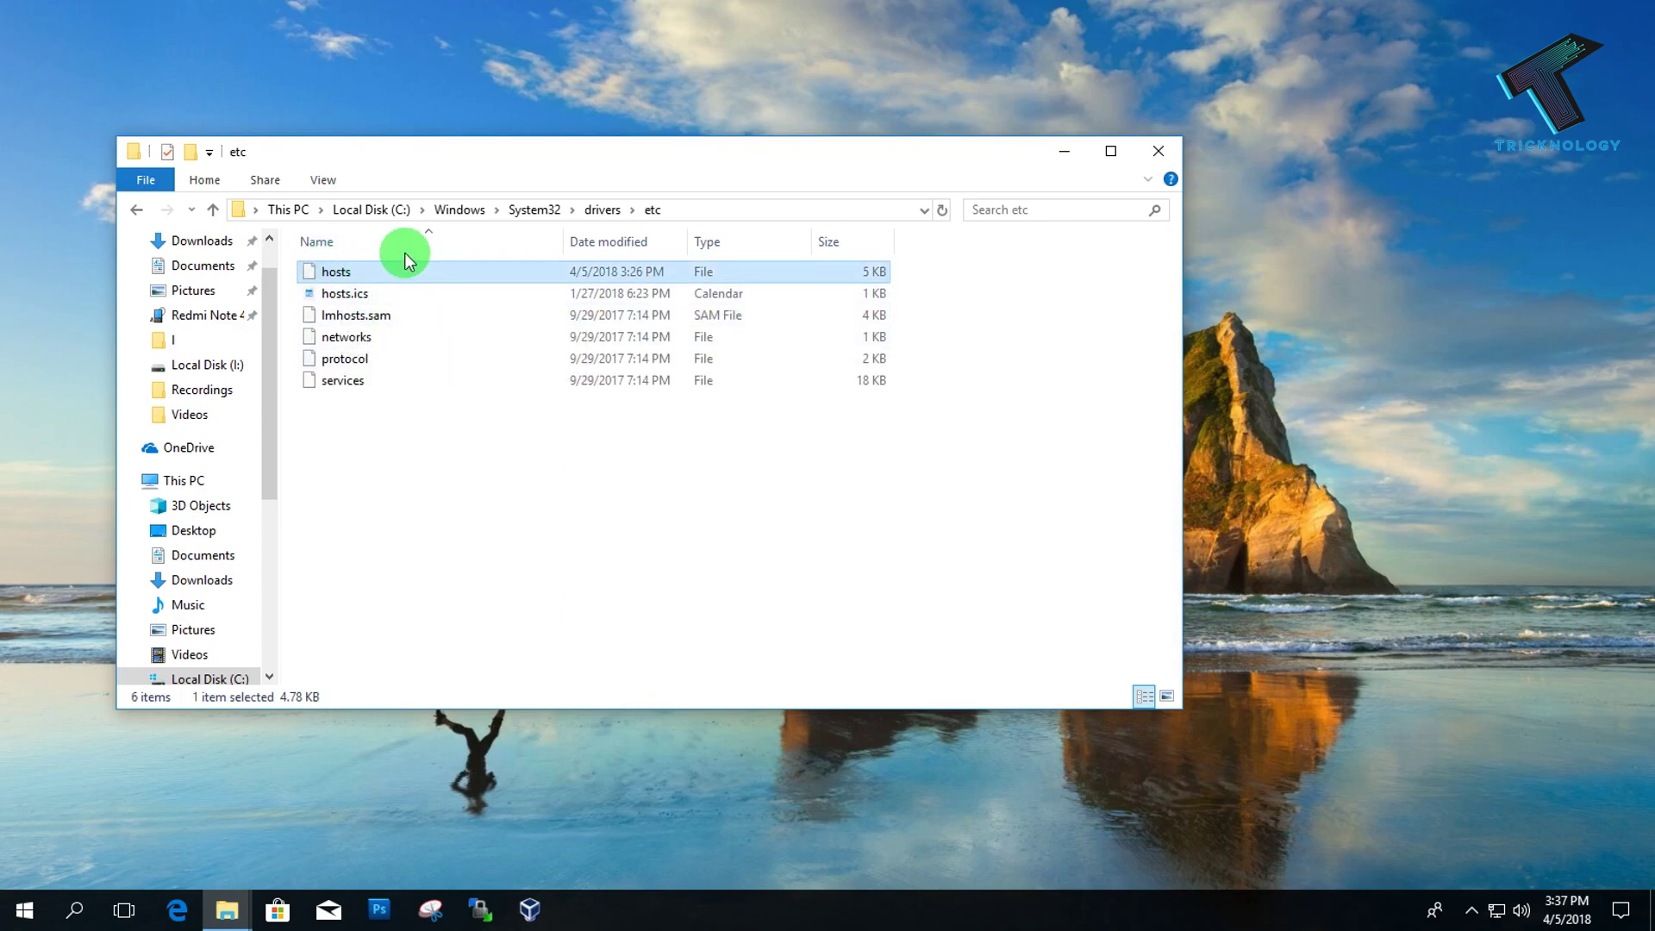
pyautogui.press('super+r')
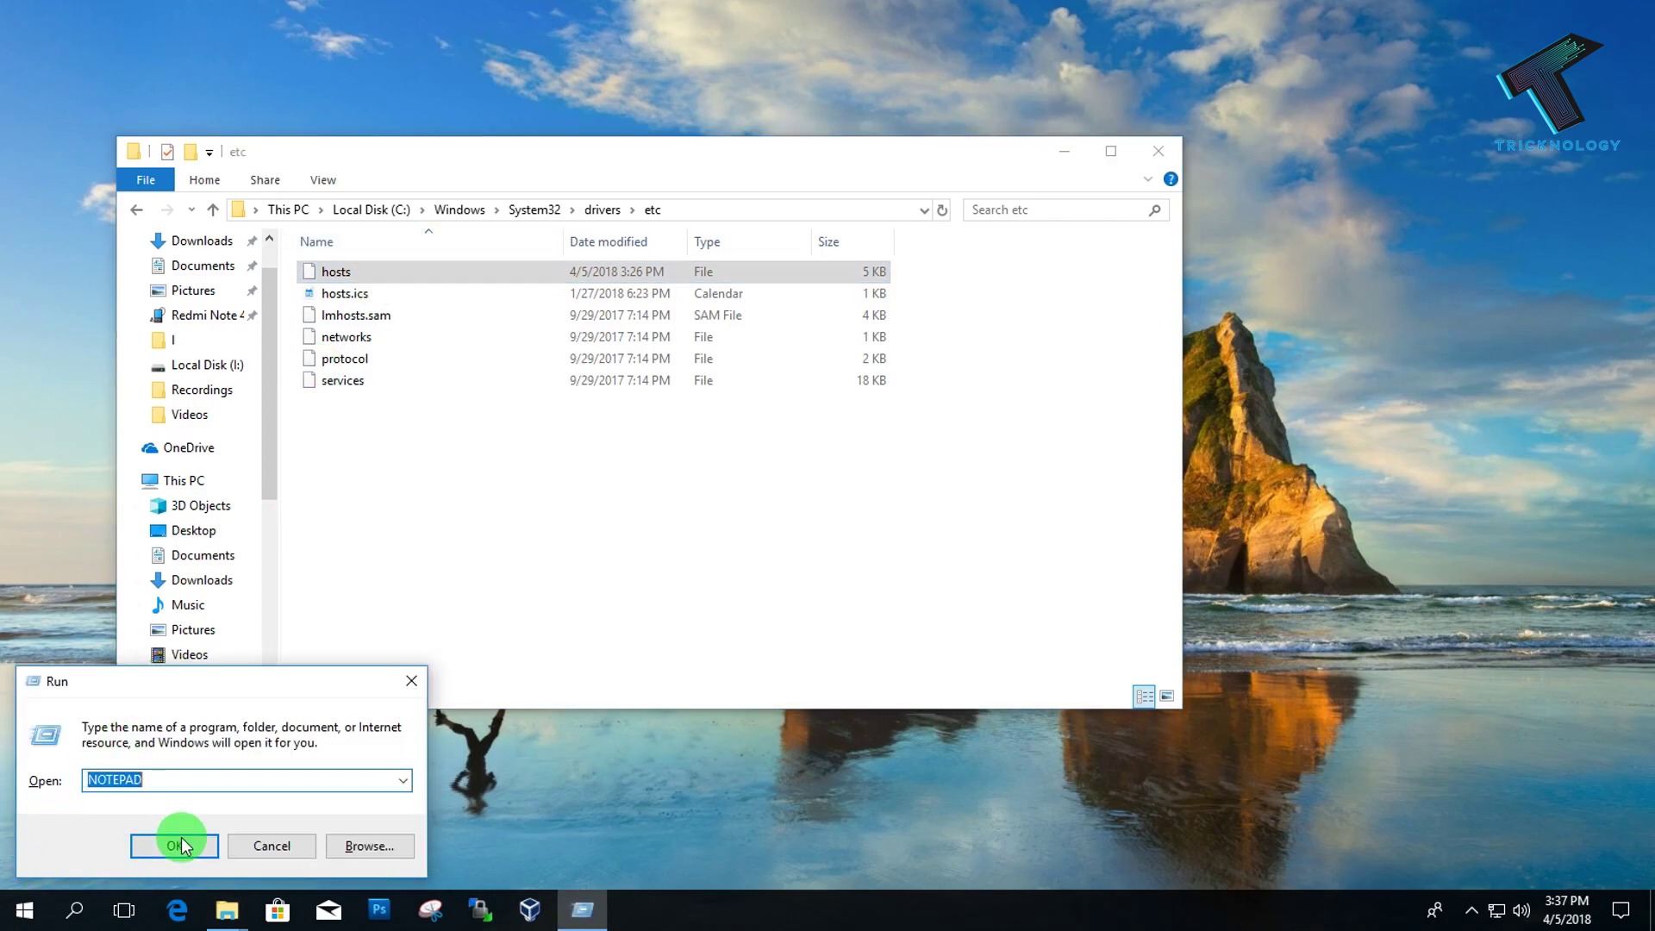
pyautogui.click(181, 848)
pyautogui.moveTo(384, 269); pyautogui.dragTo(780, 274)
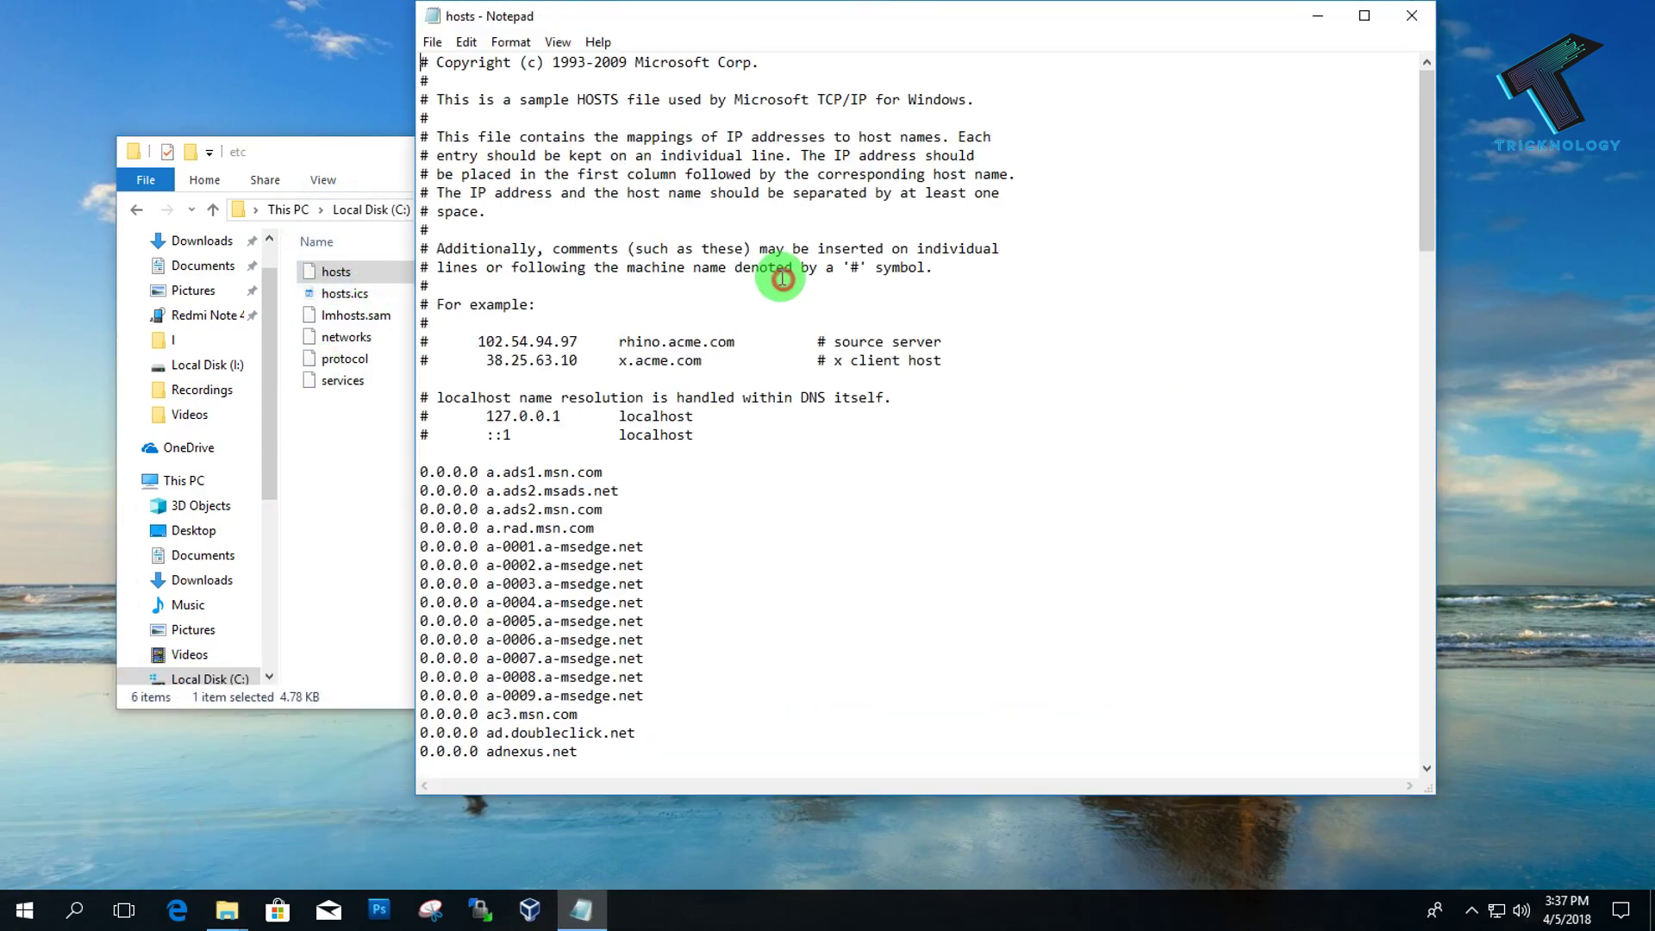
pyautogui.click(432, 43)
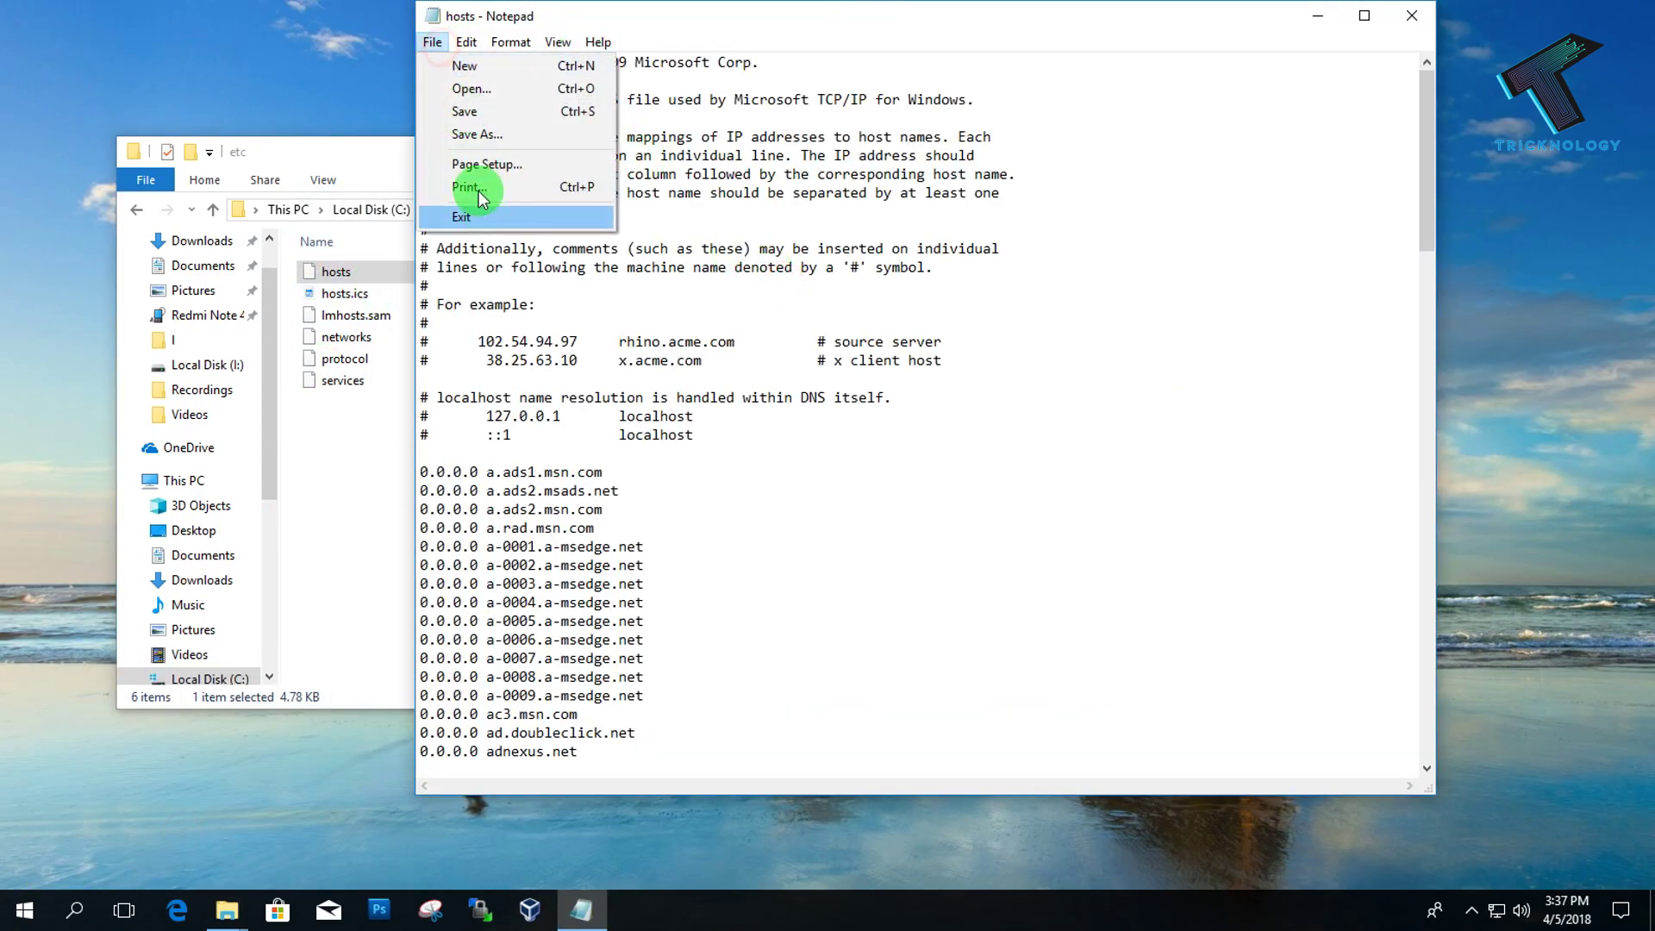
pyautogui.click(499, 134)
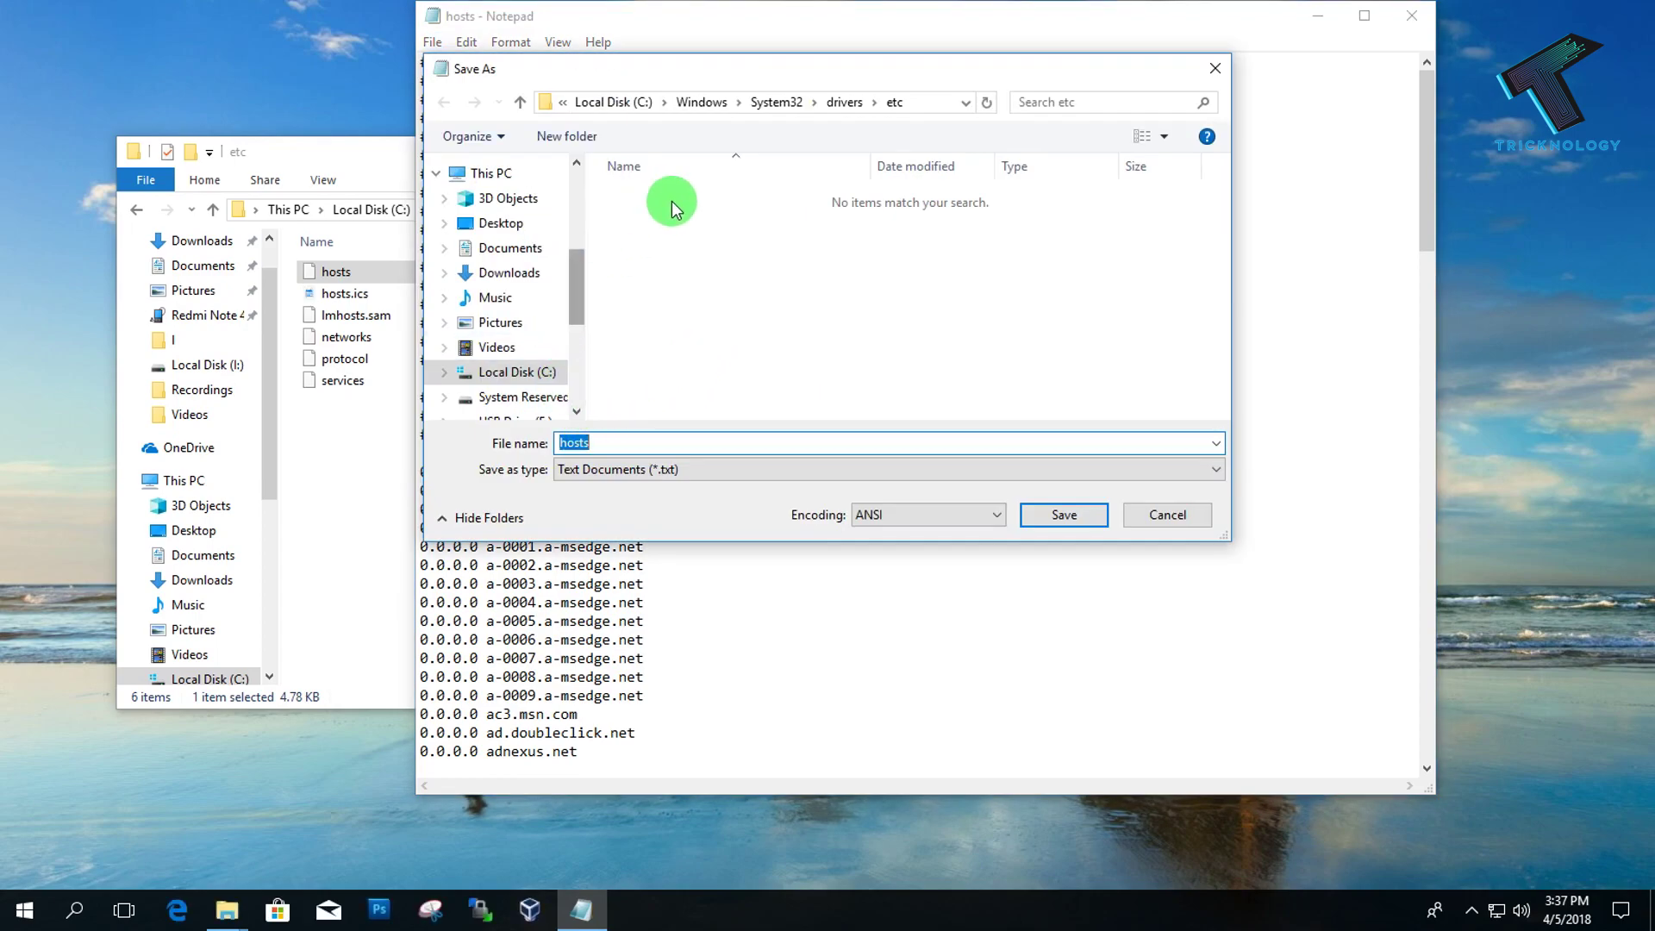
pyautogui.click(1210, 66)
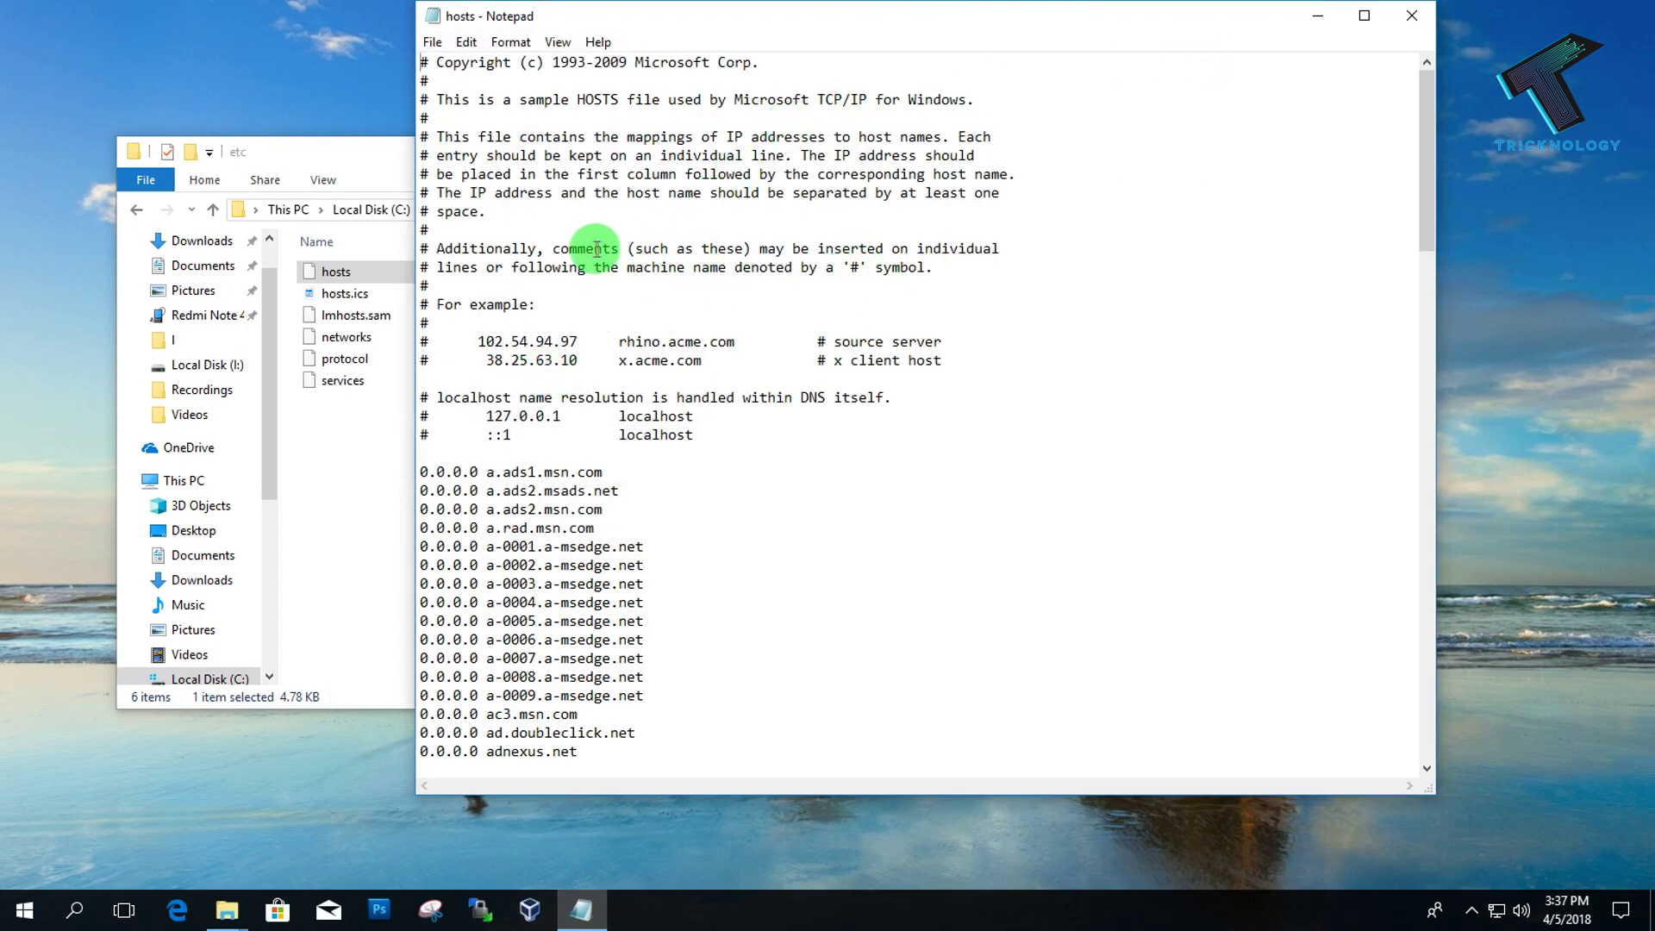
pyautogui.click(1393, 11)
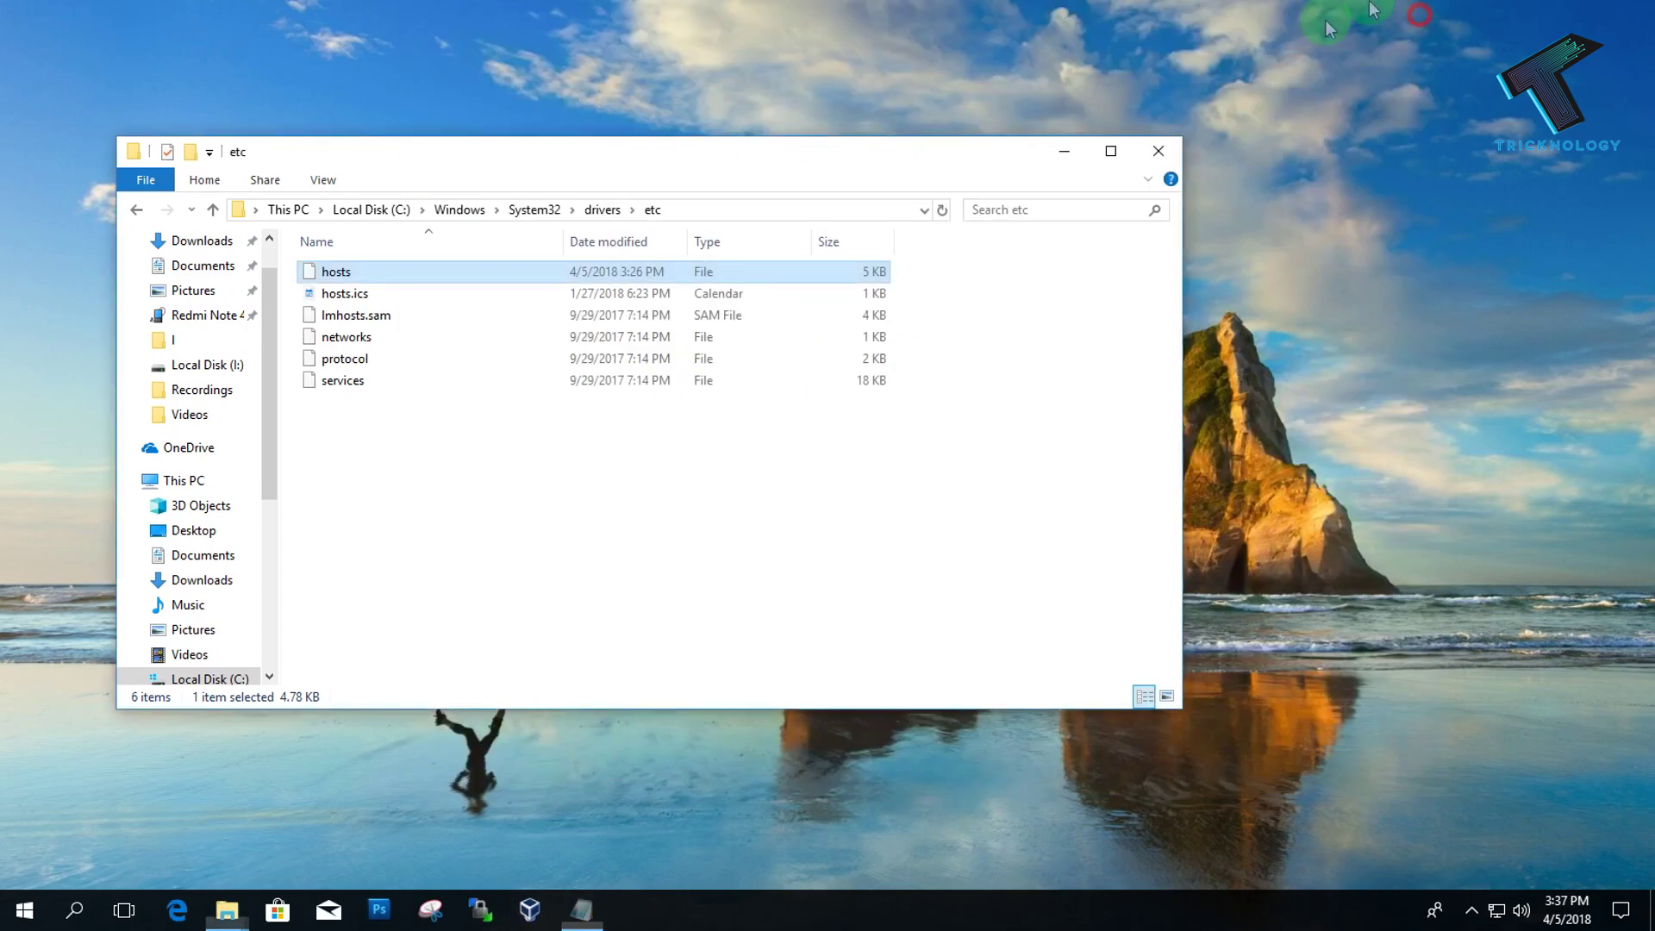
# Copy the hosts file from etc and paste it into the empty I folder on drive I:
pyautogui.click(358, 293)
pyautogui.click(360, 271)
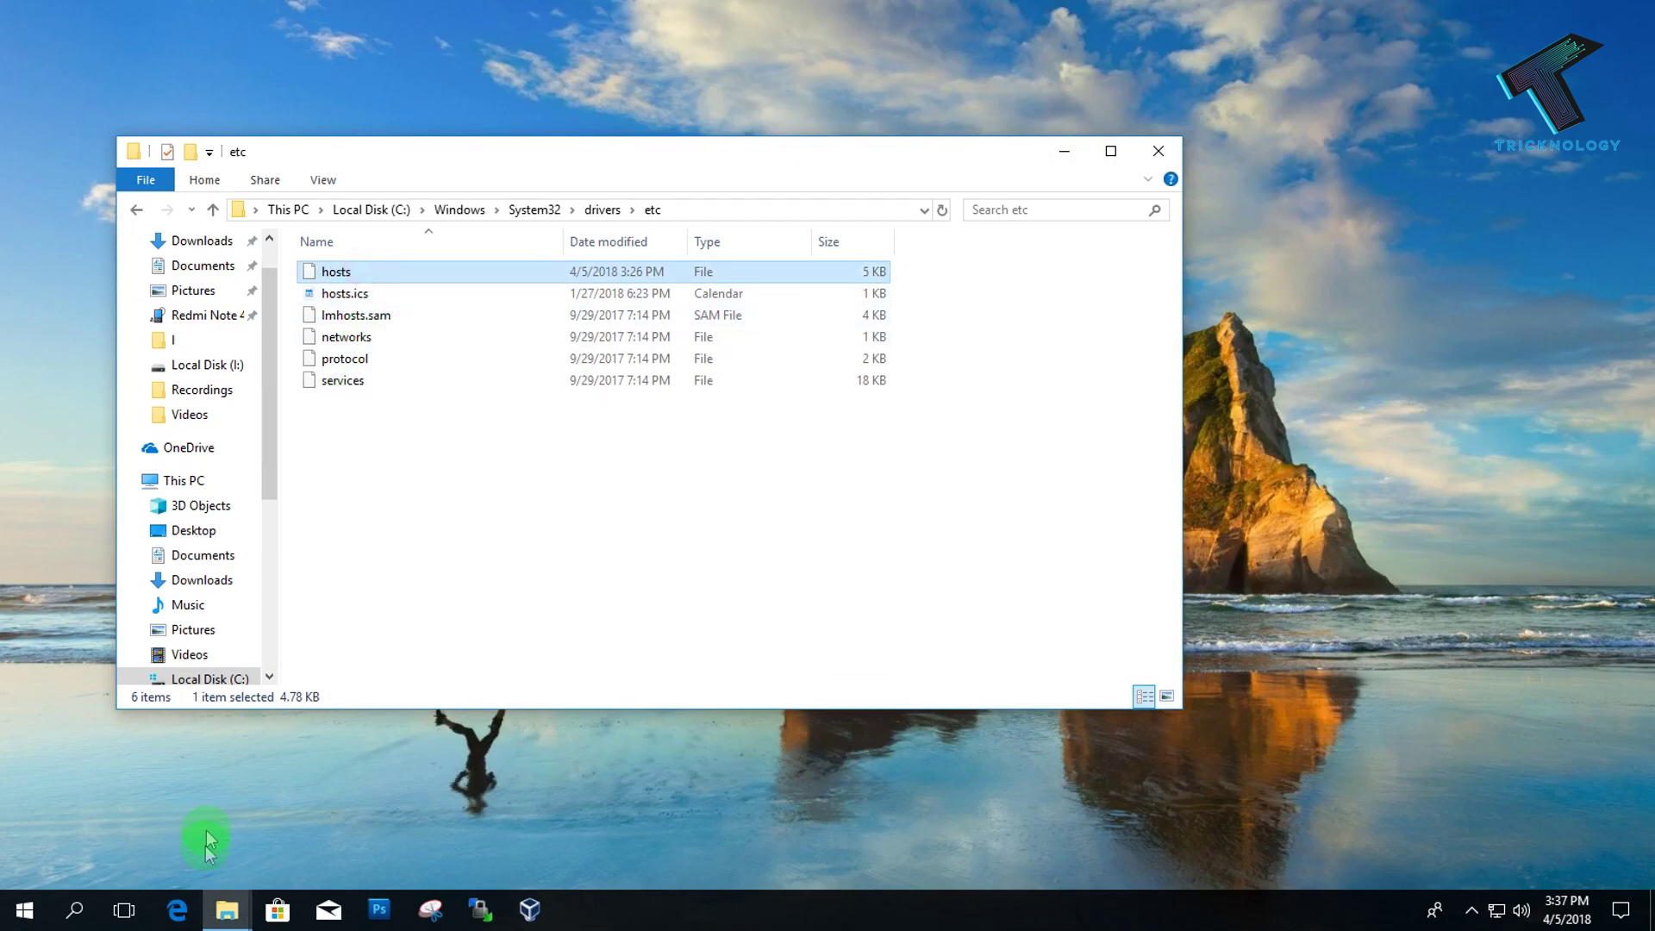
pyautogui.moveTo(227, 910)
pyautogui.click(302, 820)
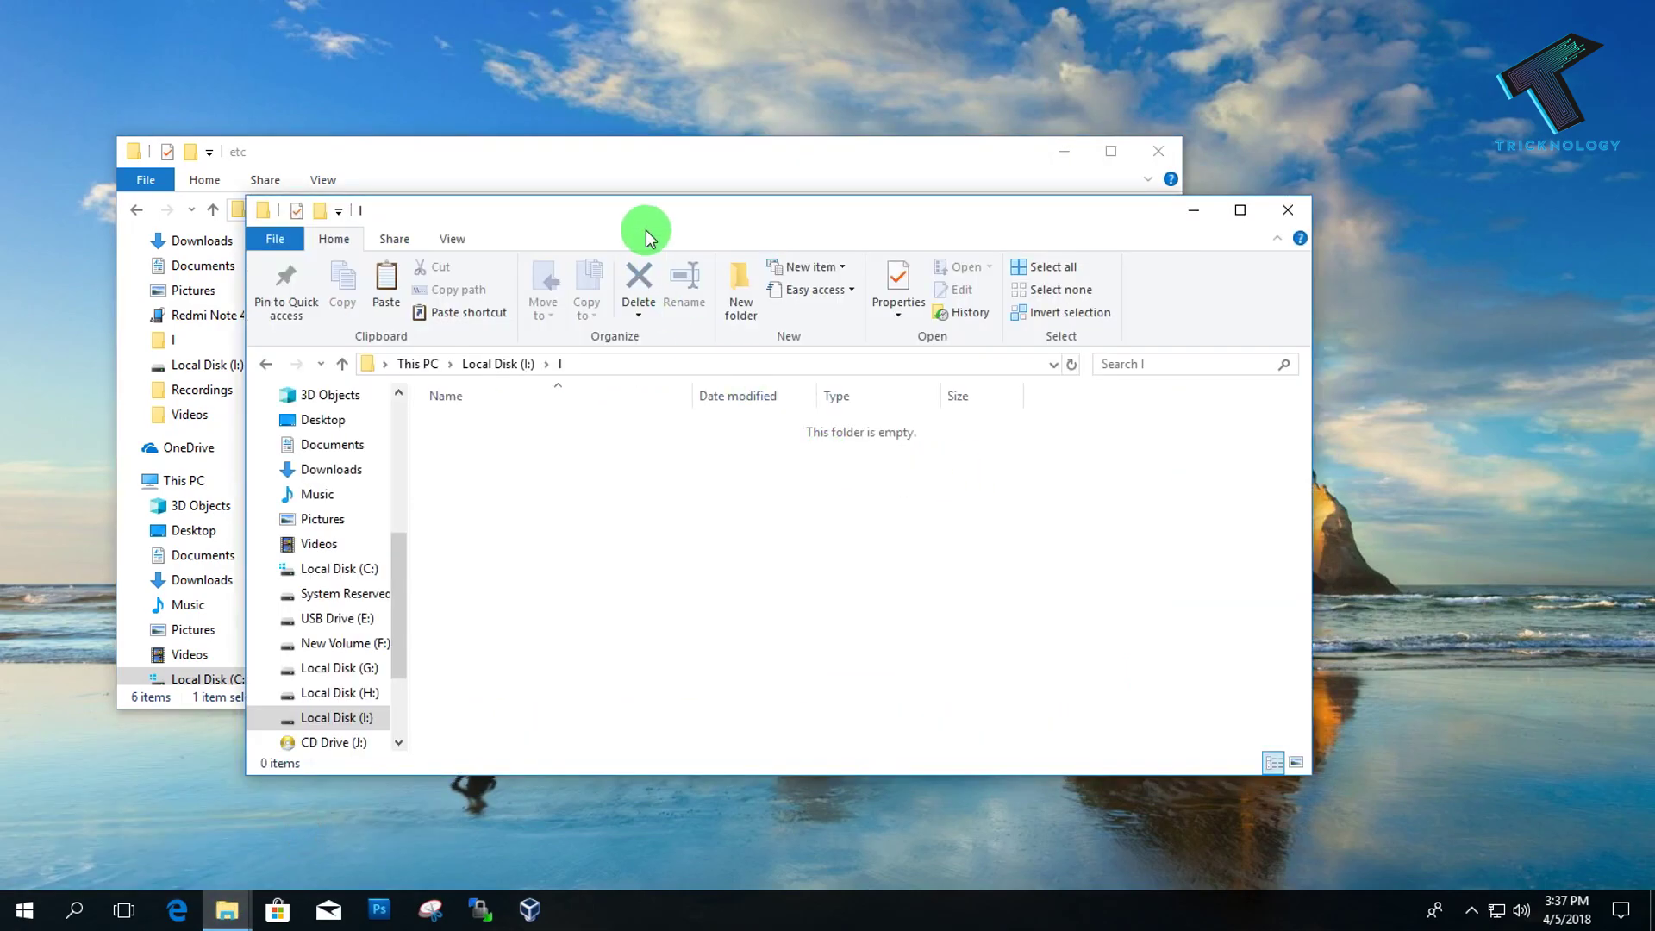
pyautogui.moveTo(748, 217); pyautogui.dragTo(1127, 229)
pyautogui.click(1052, 520)
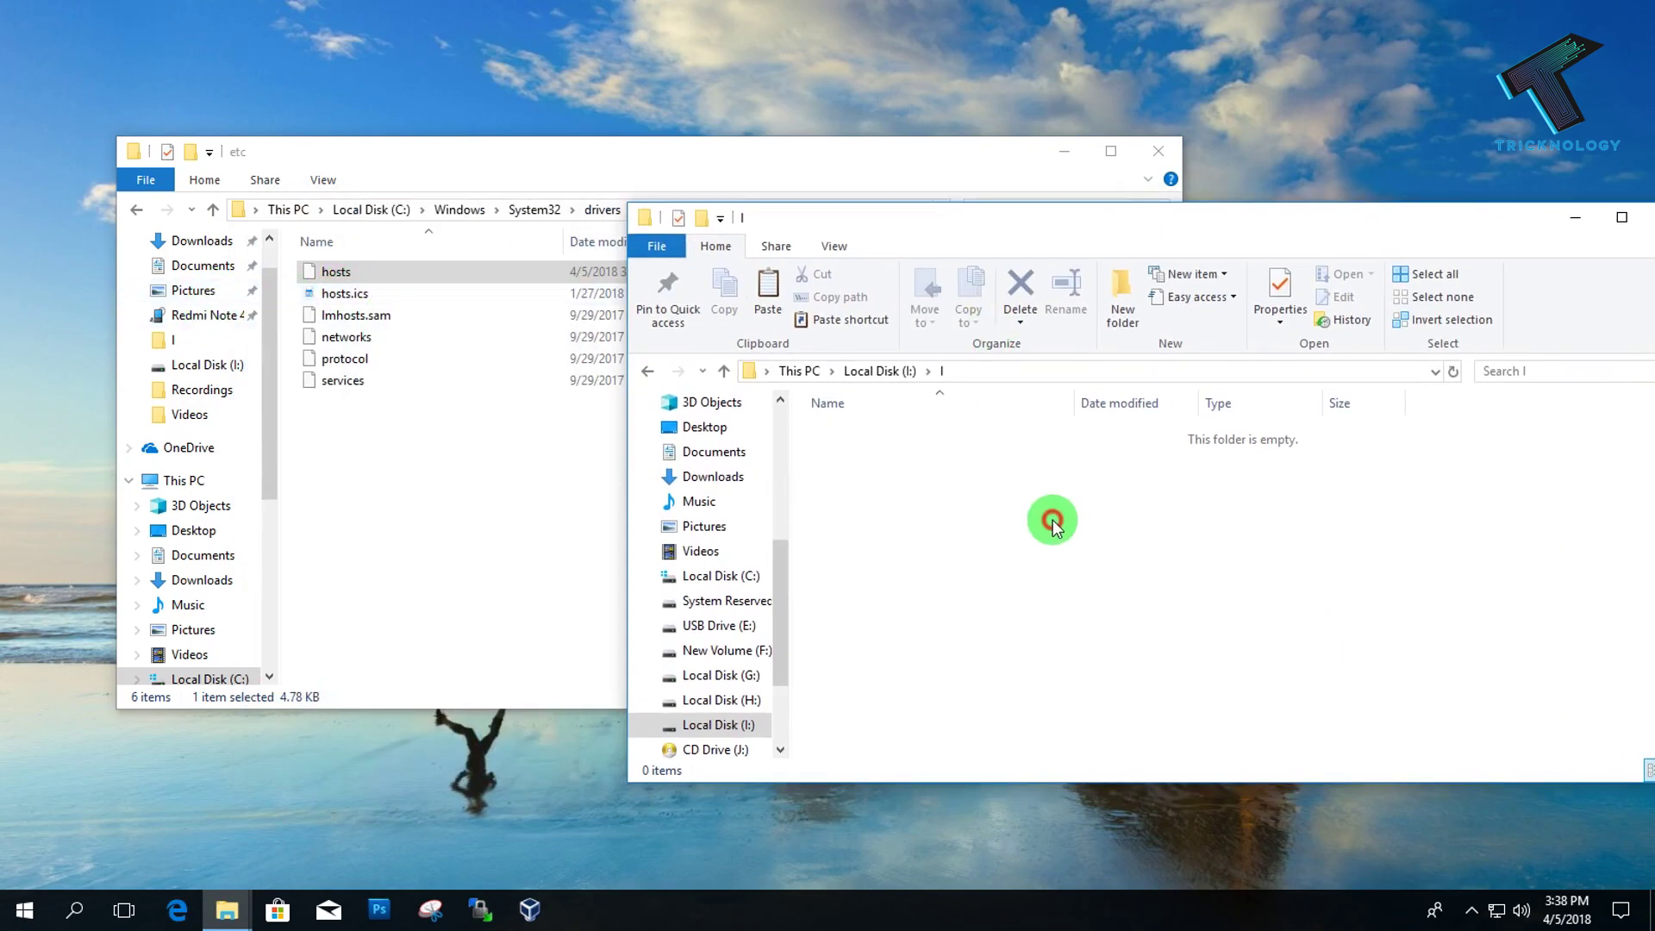
pyautogui.hotkey('ctrl', 'v')
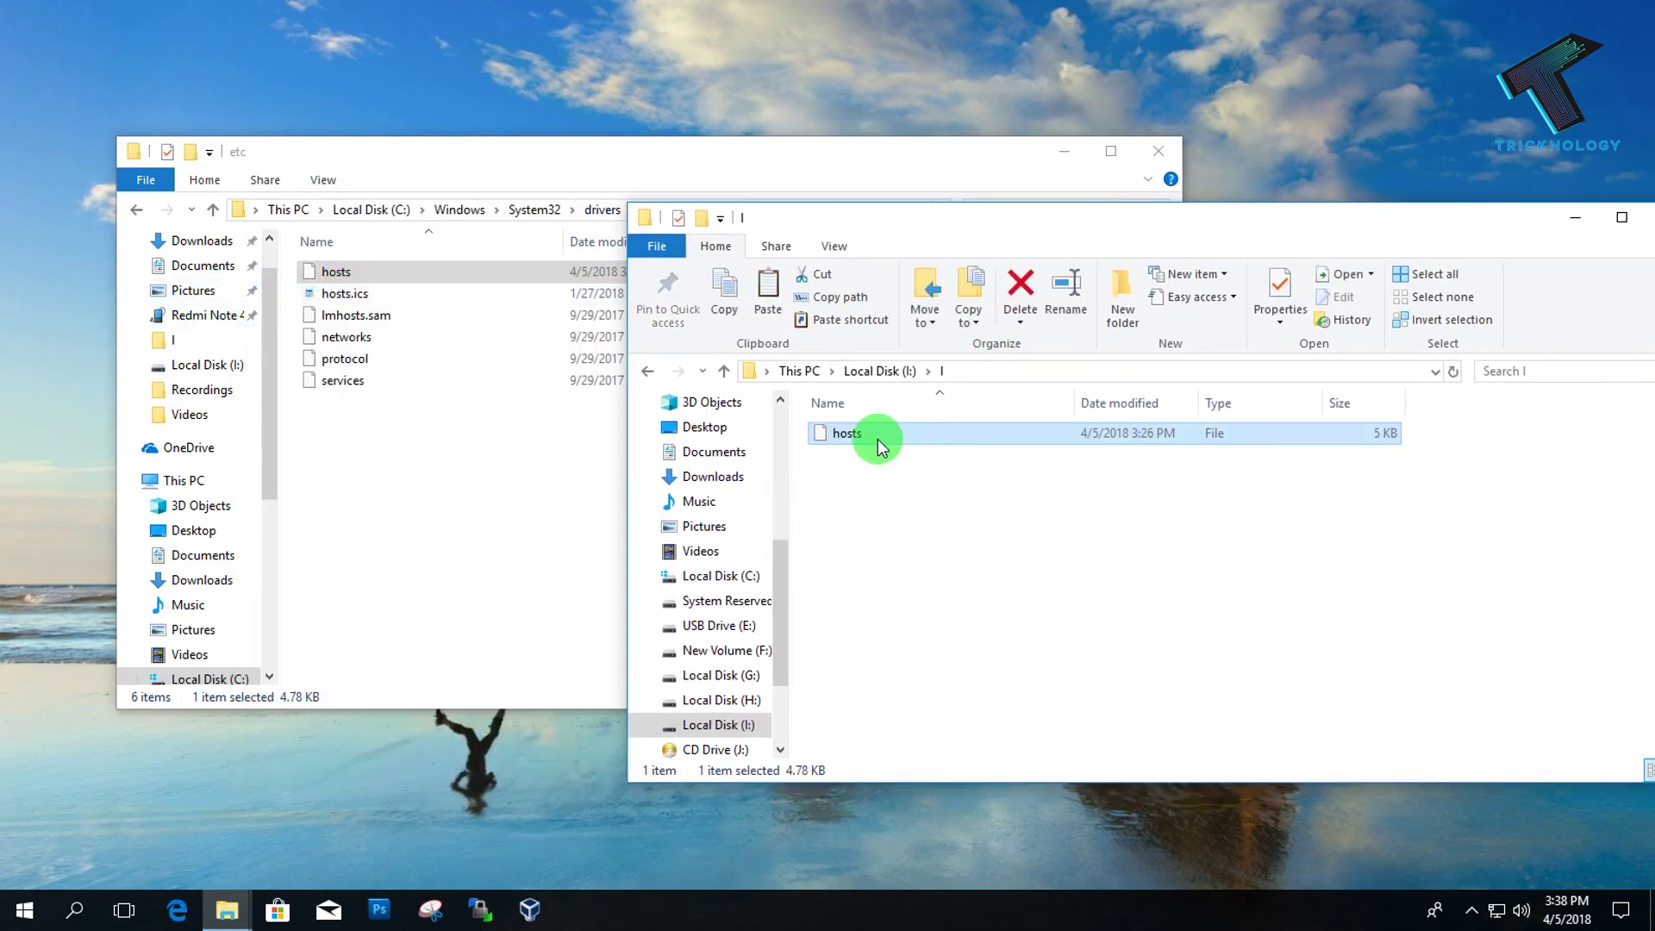
# Launch Notepad beside the I folder window and drop the copied hosts file into it
pyautogui.press('super+r')
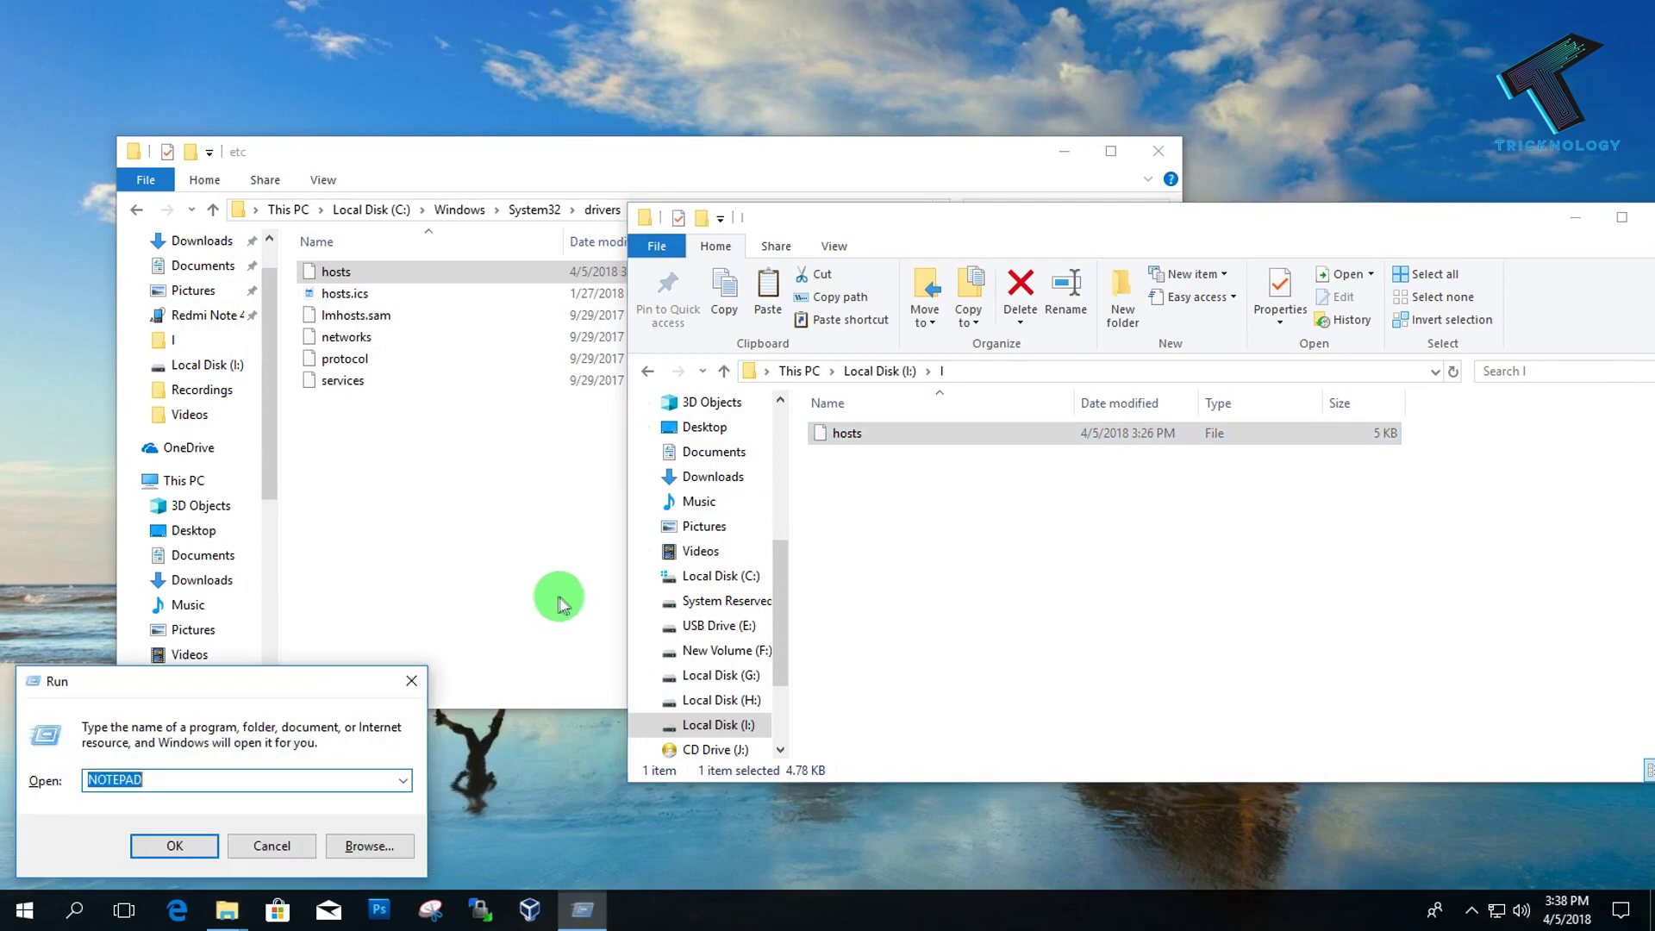
pyautogui.click(175, 846)
pyautogui.moveTo(1152, 11); pyautogui.dragTo(700, 45)
pyautogui.click(1224, 500)
pyautogui.moveTo(823, 438); pyautogui.dragTo(388, 497)
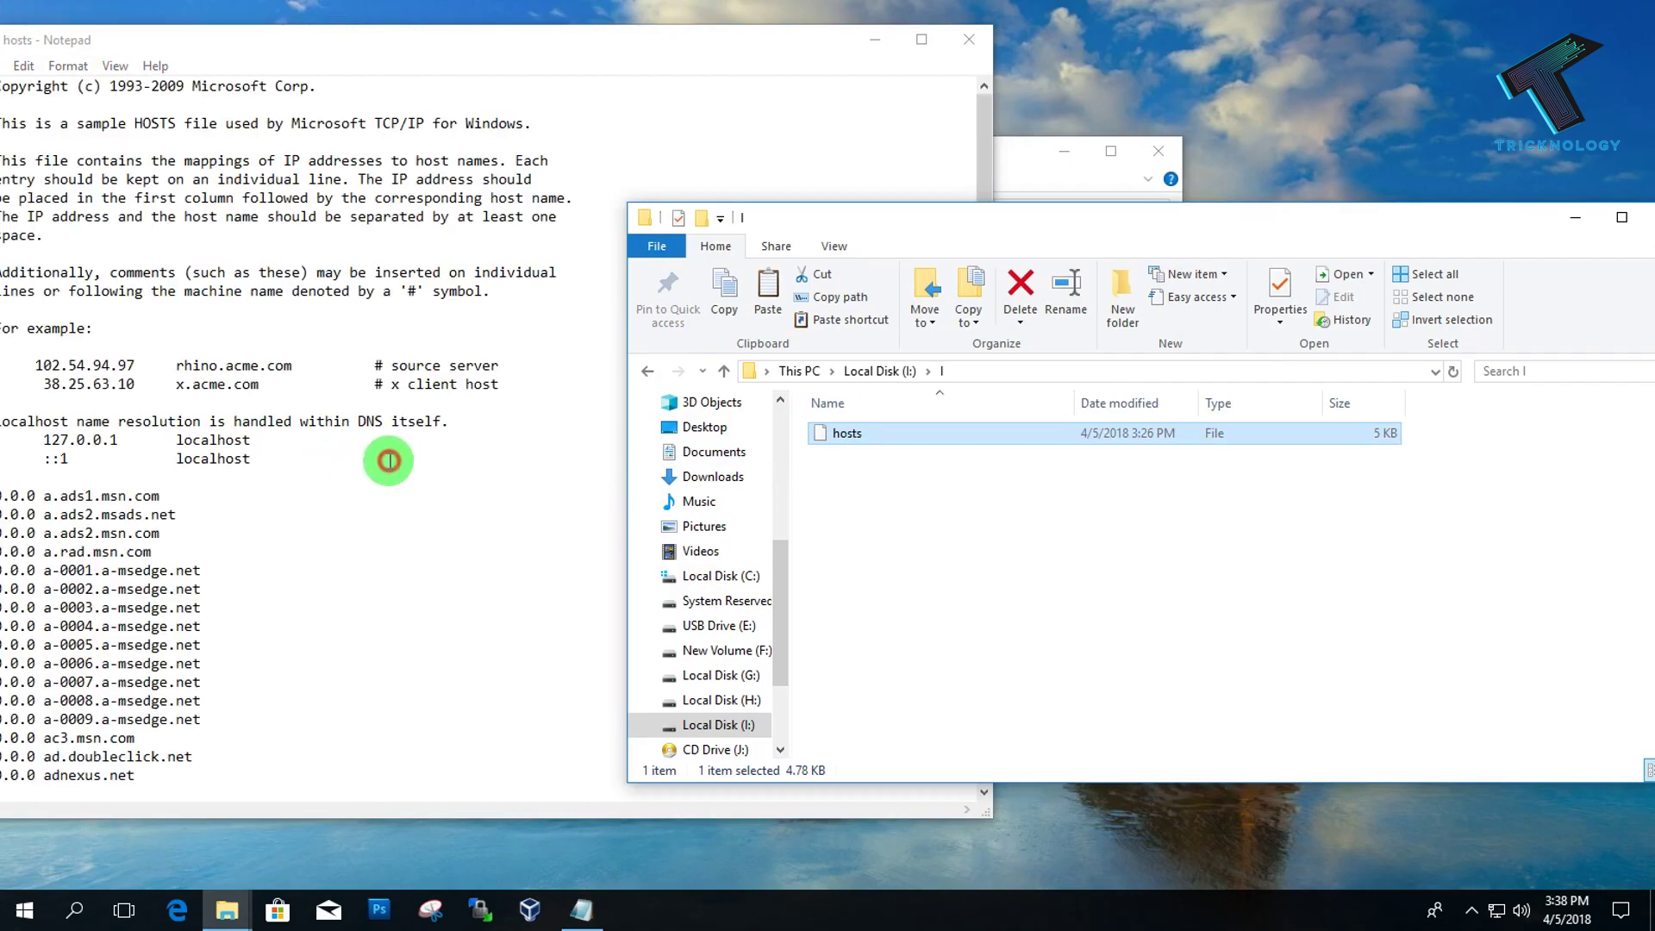
# Add the line '127.0.0.1 facebook.com' below the ::1 localhost entry in hosts
pyautogui.moveTo(459, 40); pyautogui.dragTo(685, 49)
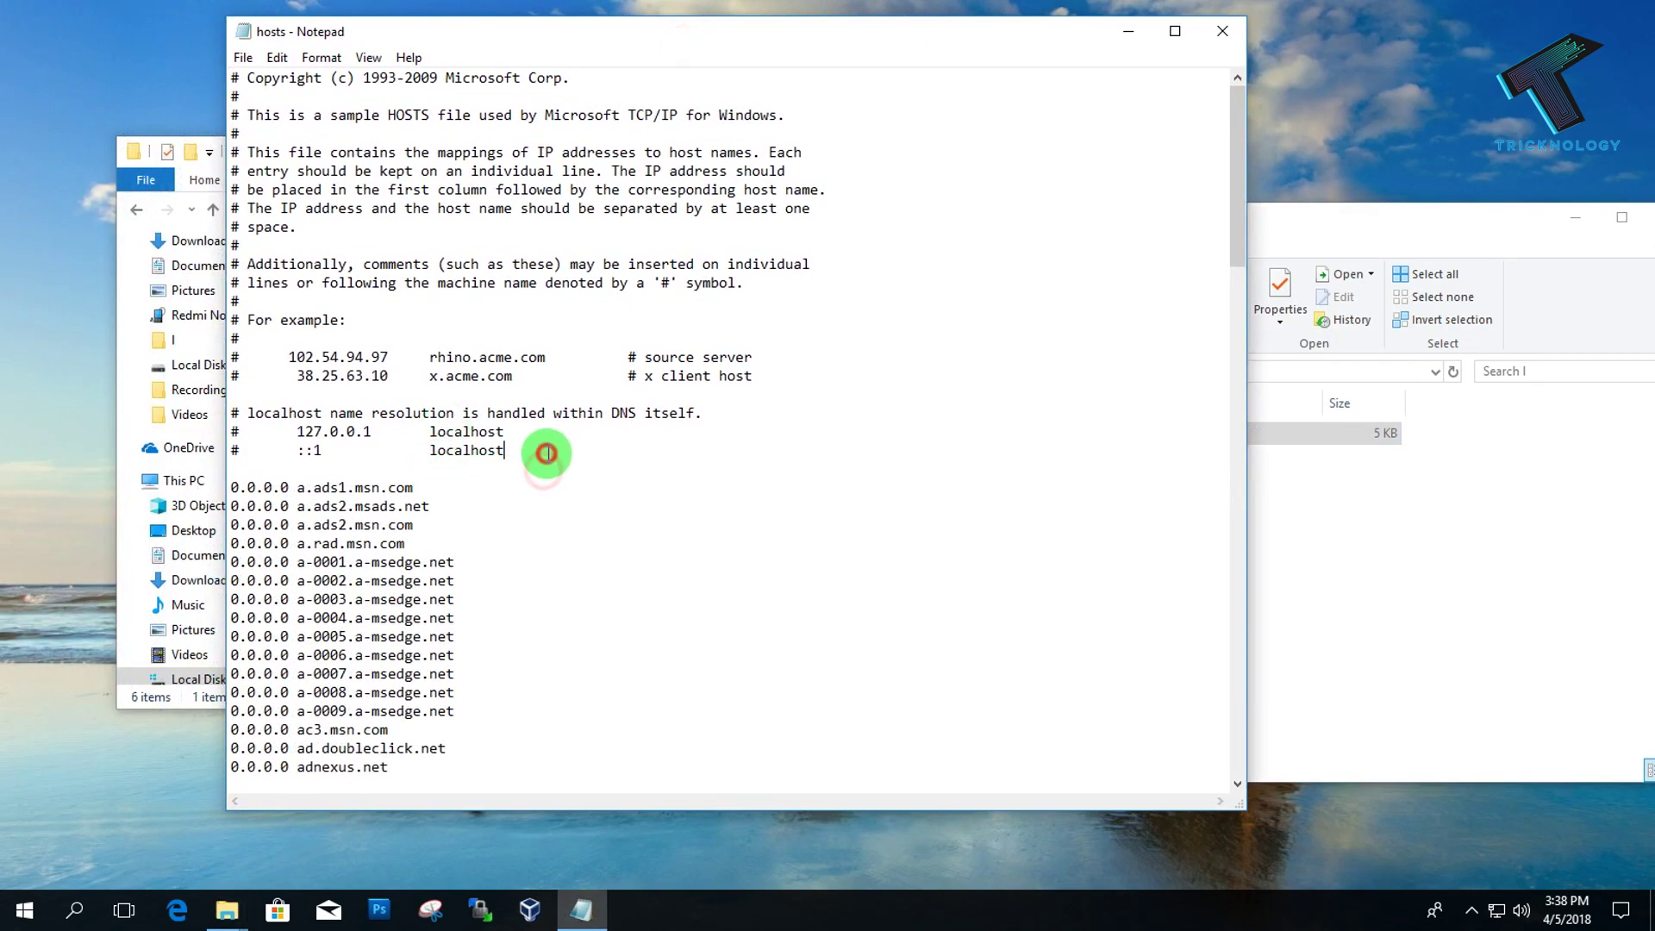
pyautogui.press('Return')
pyautogui.press('Return')
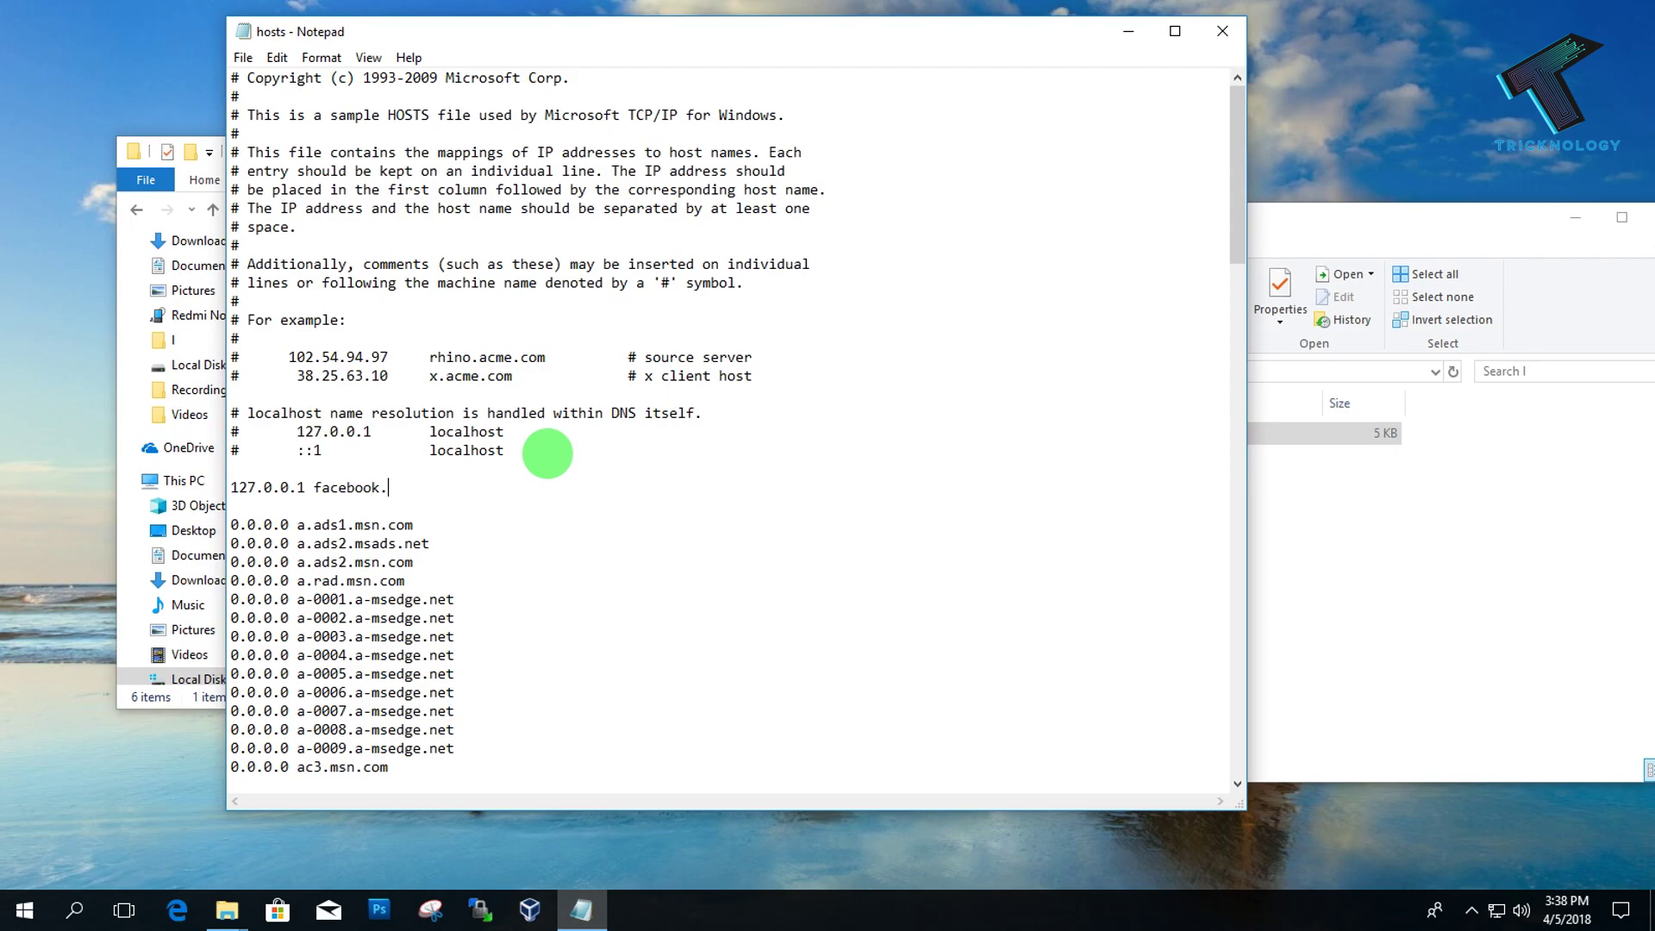
# Save as type All Files (*.*), overwriting the extensionless hosts file in folder I
pyautogui.click(247, 57)
pyautogui.click(255, 148)
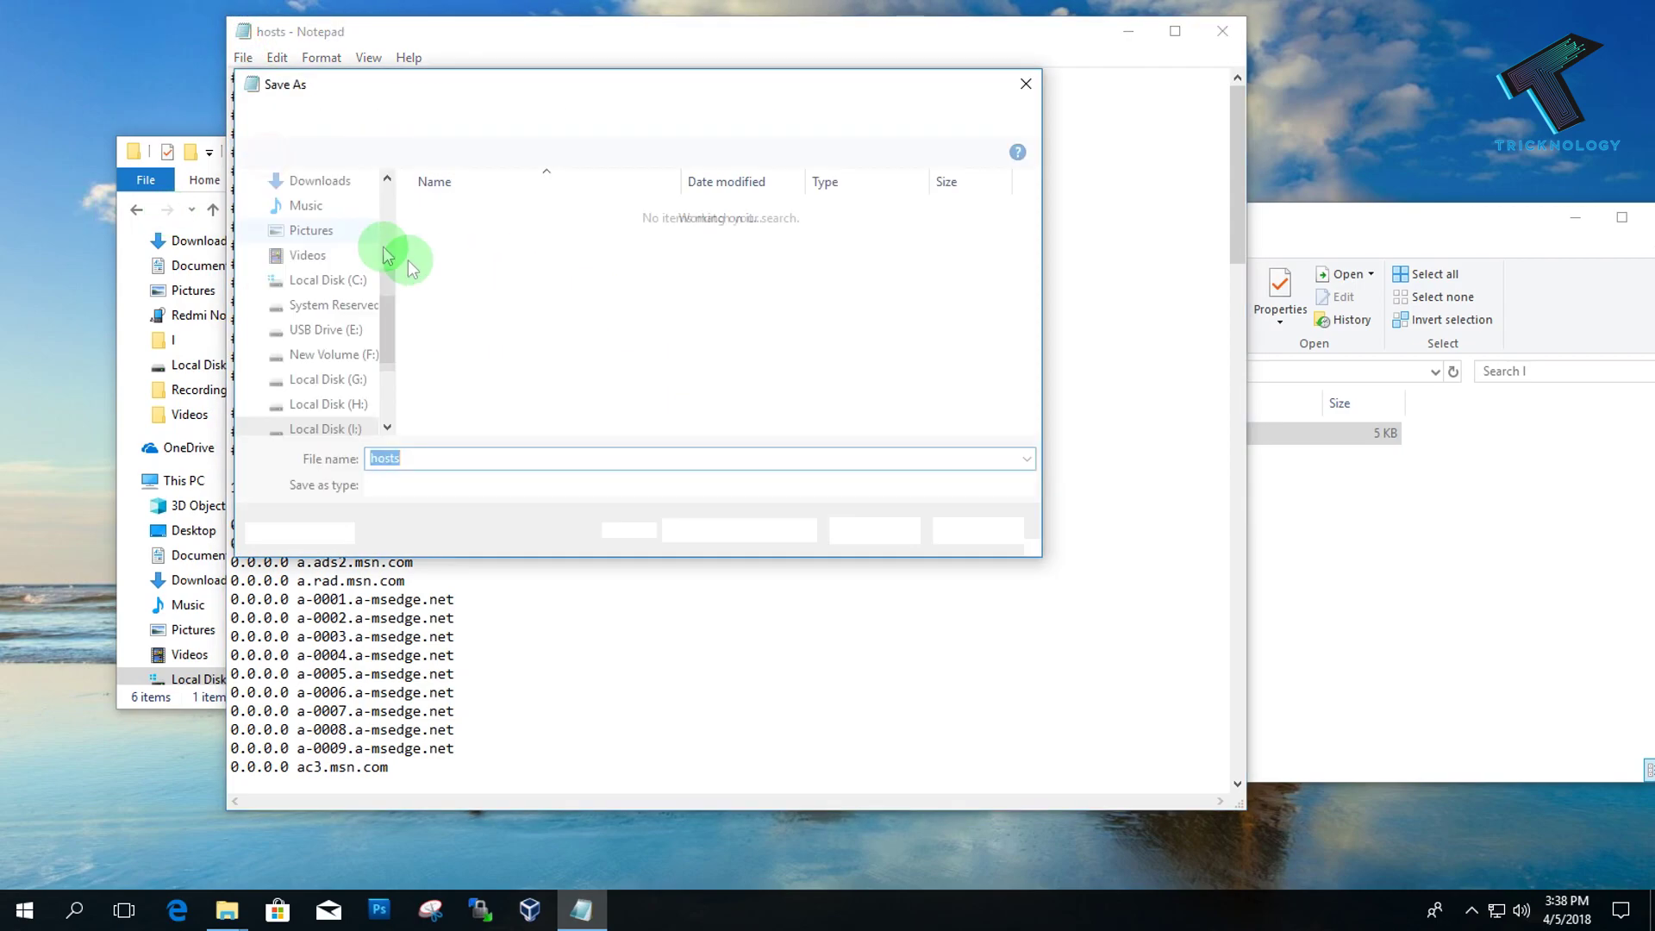
pyautogui.click(568, 482)
pyautogui.click(552, 518)
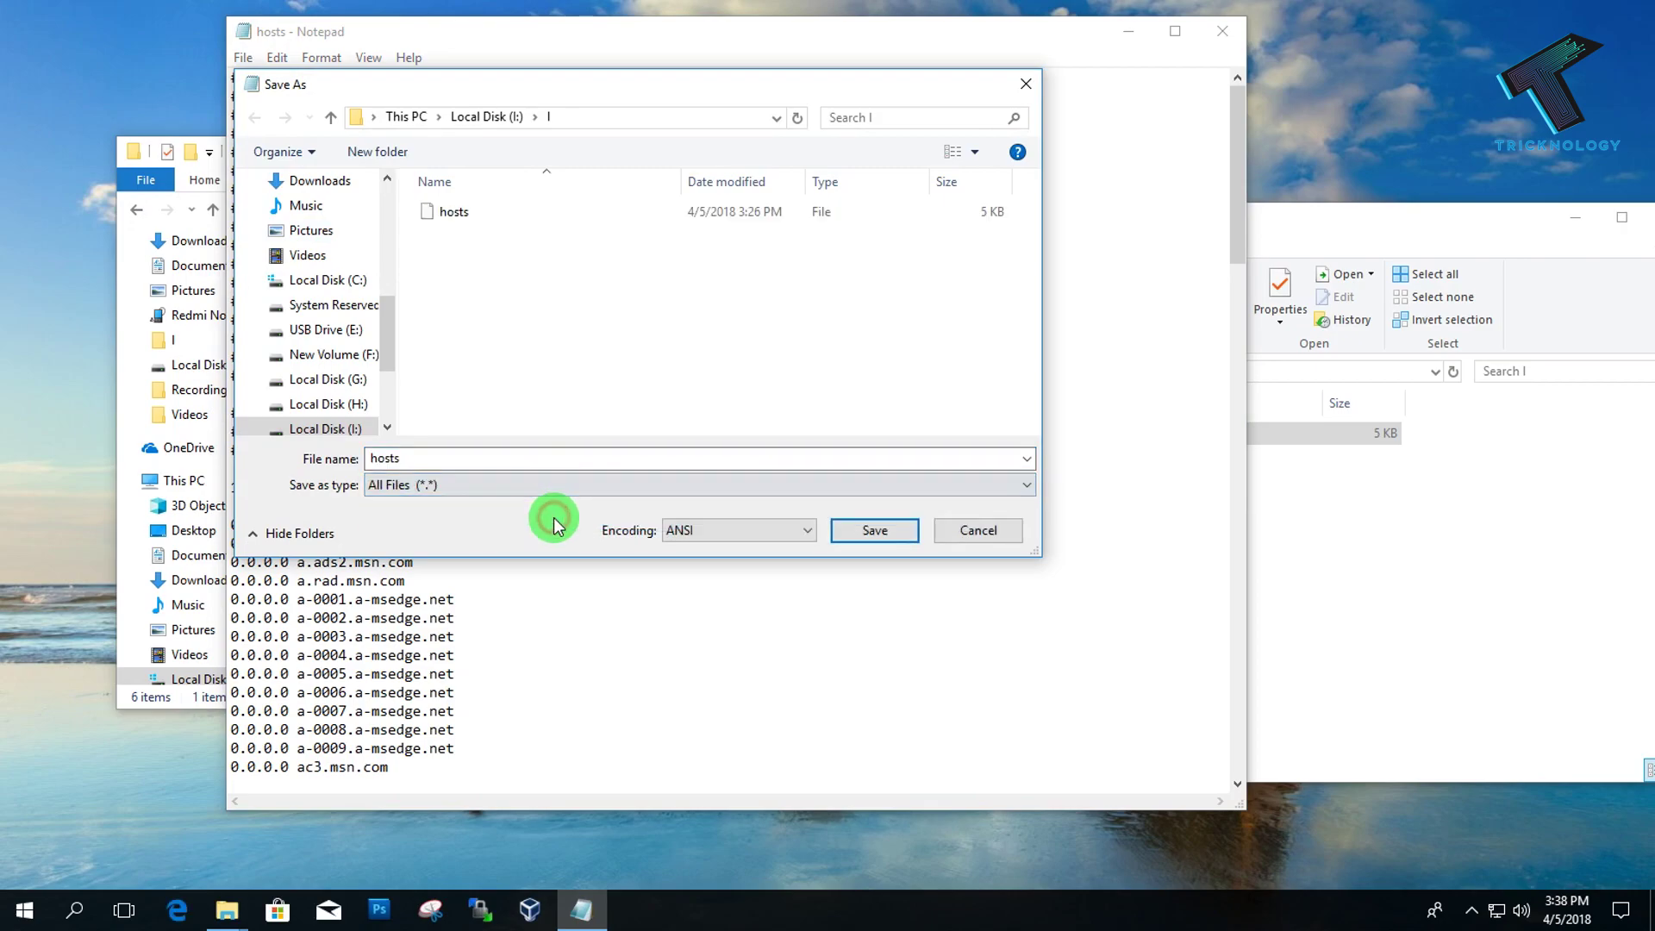
pyautogui.doubleClick(465, 461)
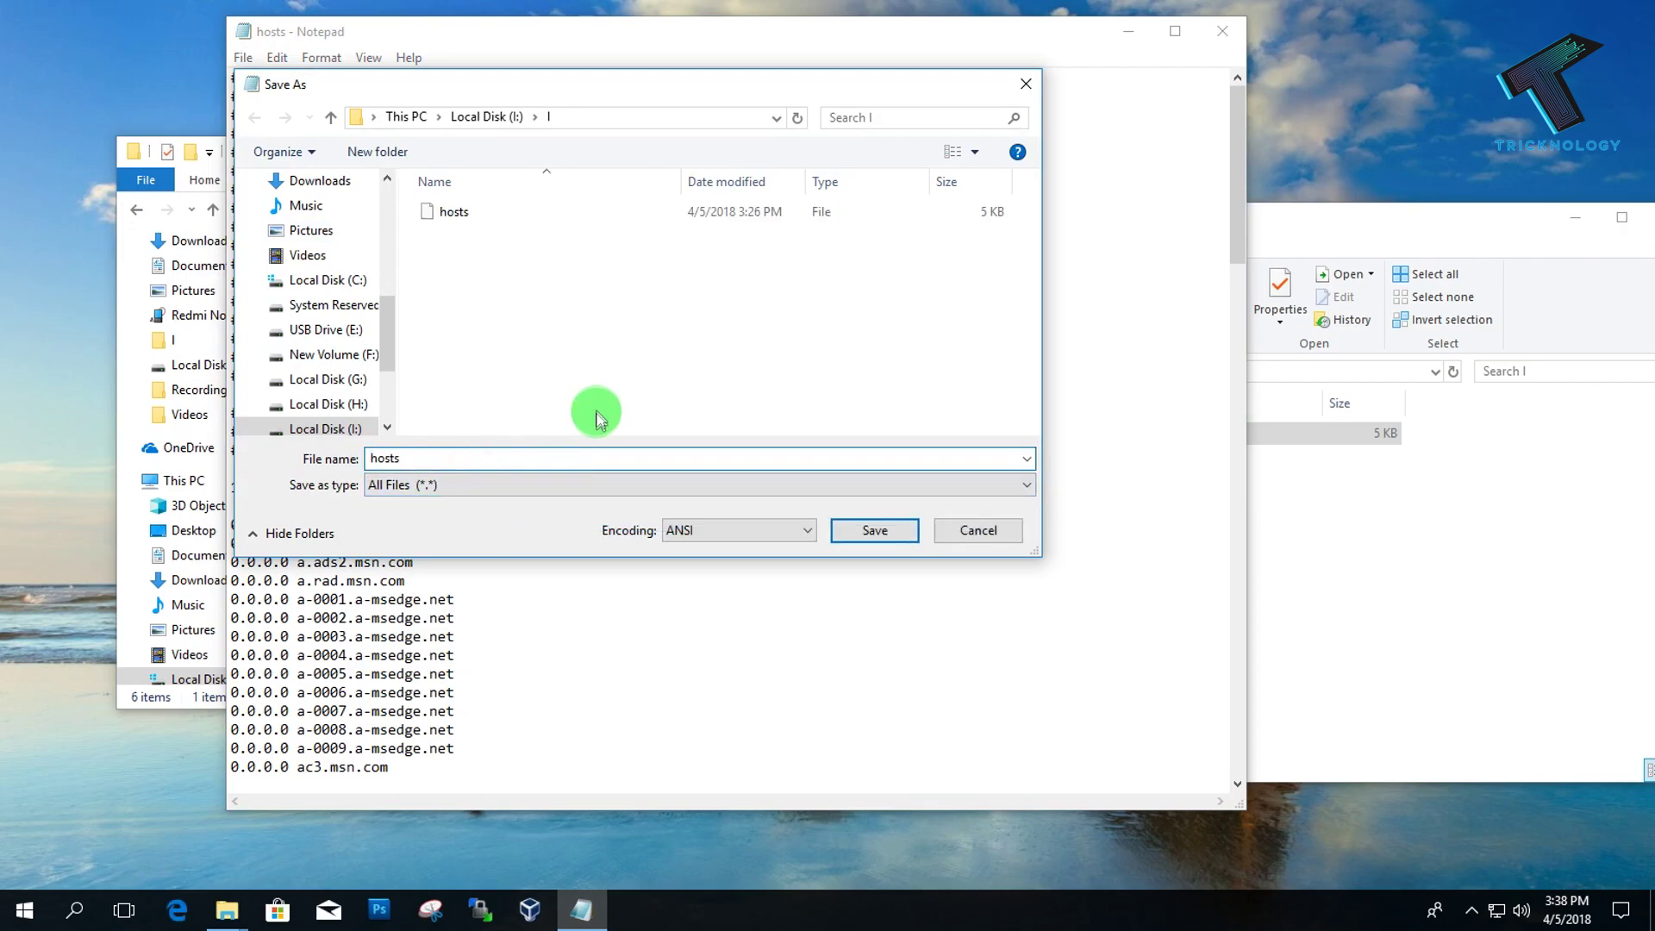
pyautogui.click(526, 213)
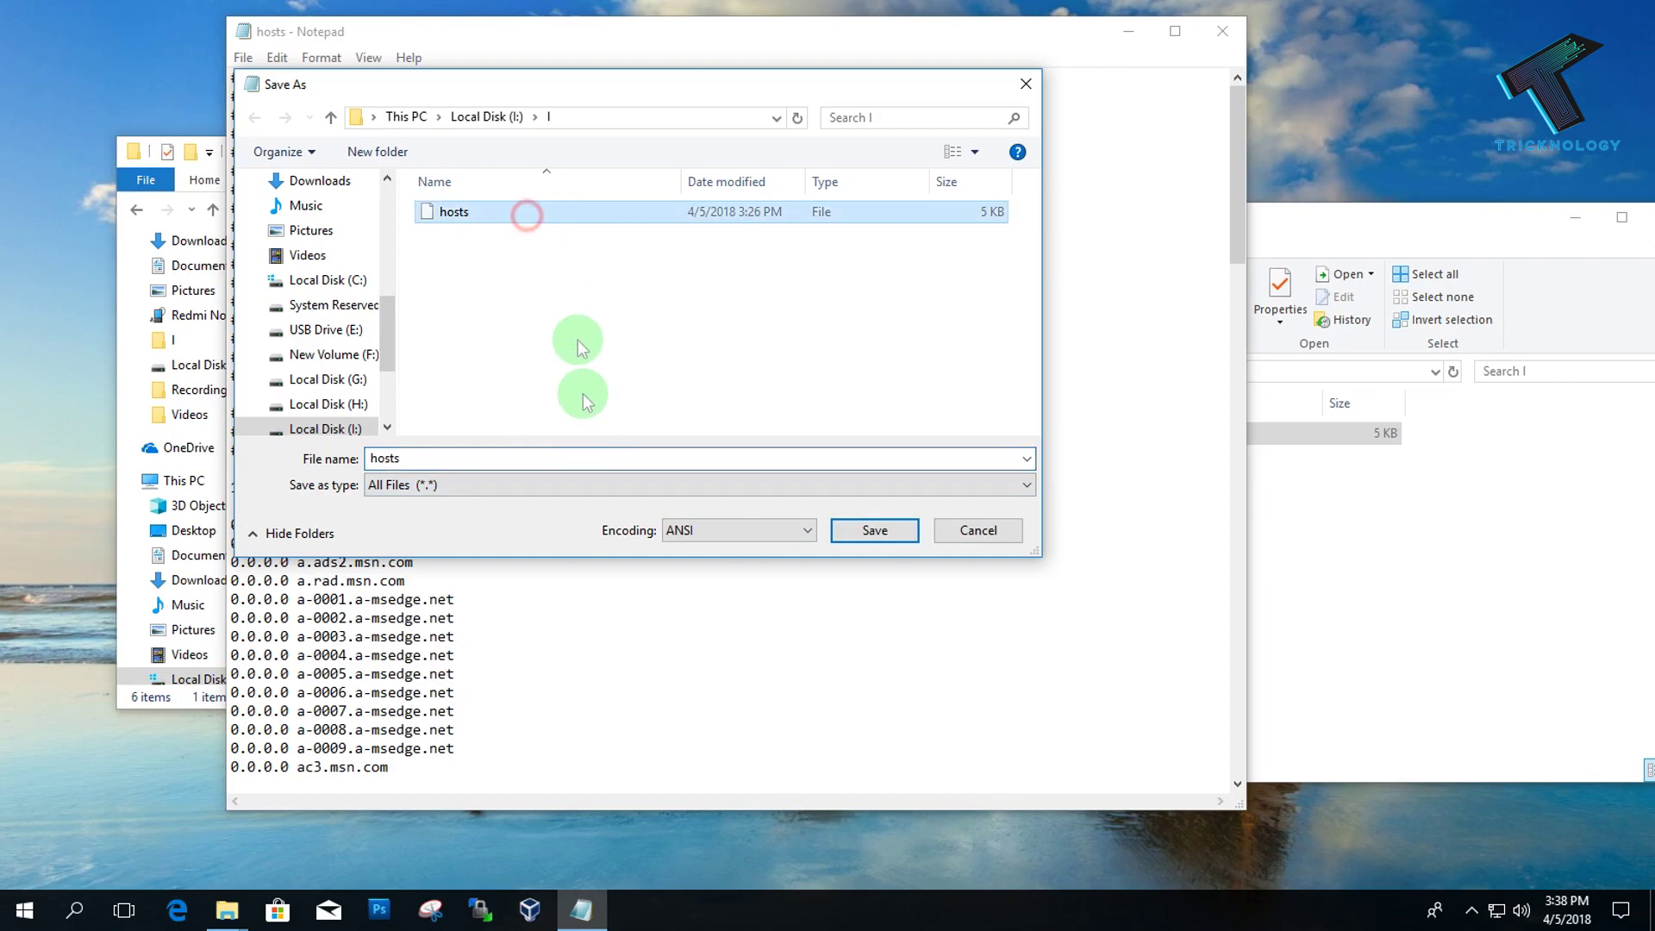
pyautogui.click(879, 530)
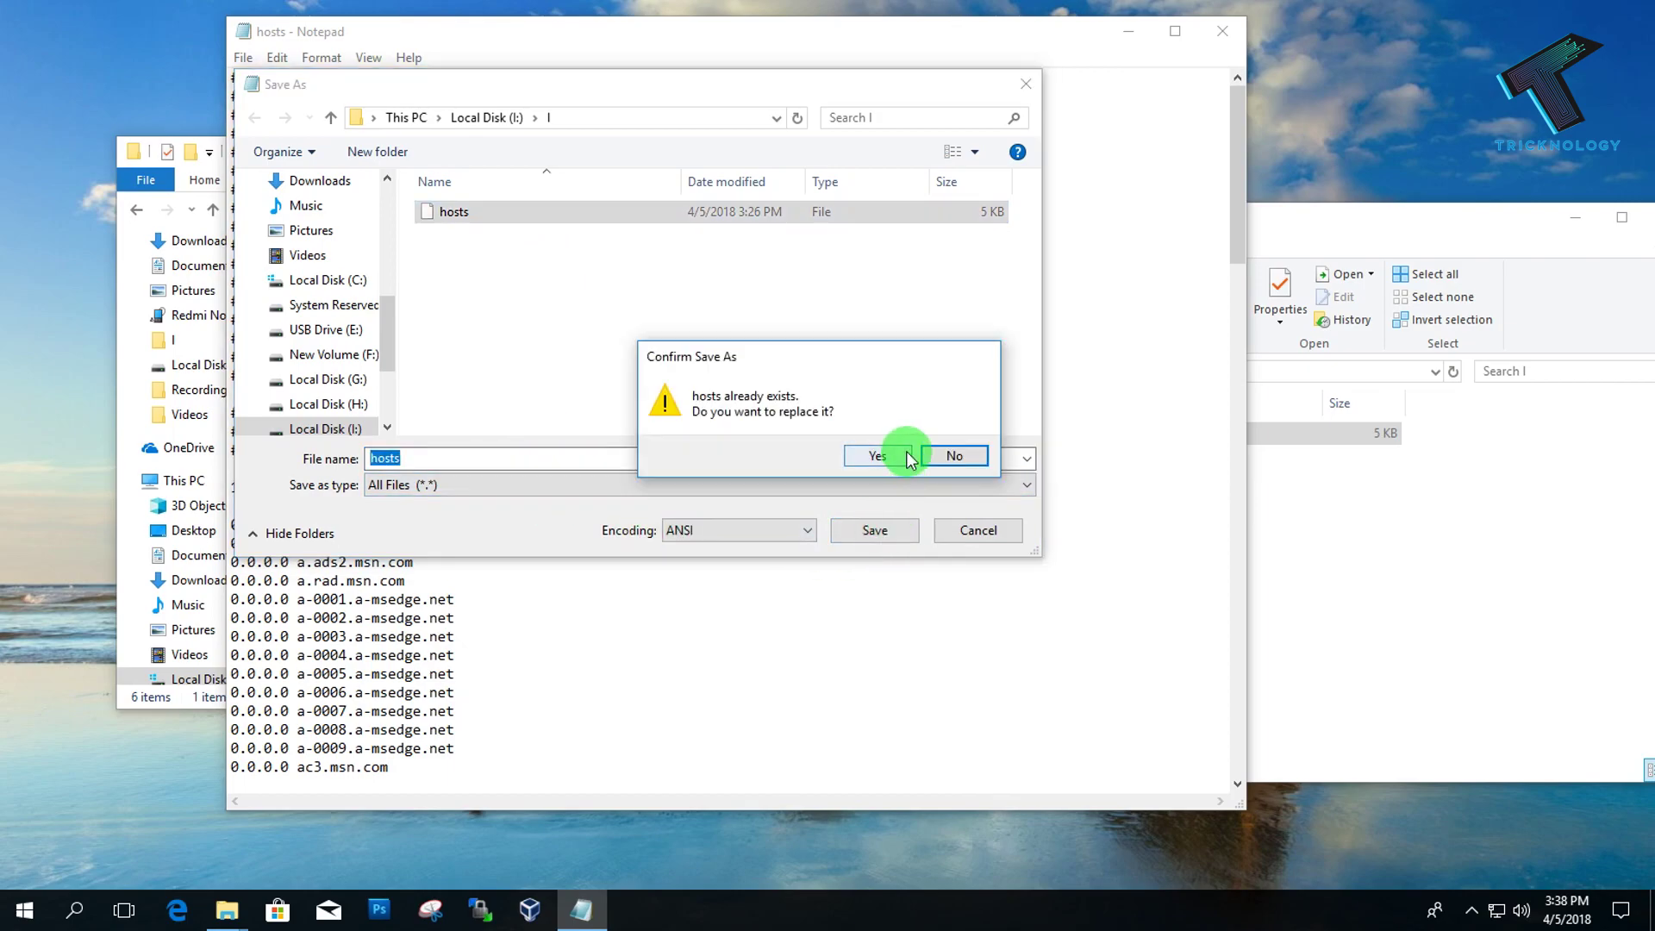
pyautogui.click(877, 455)
# Check the saved hosts file's size in the folder I window, then return to Notepad
pyautogui.click(1366, 541)
pyautogui.click(858, 444)
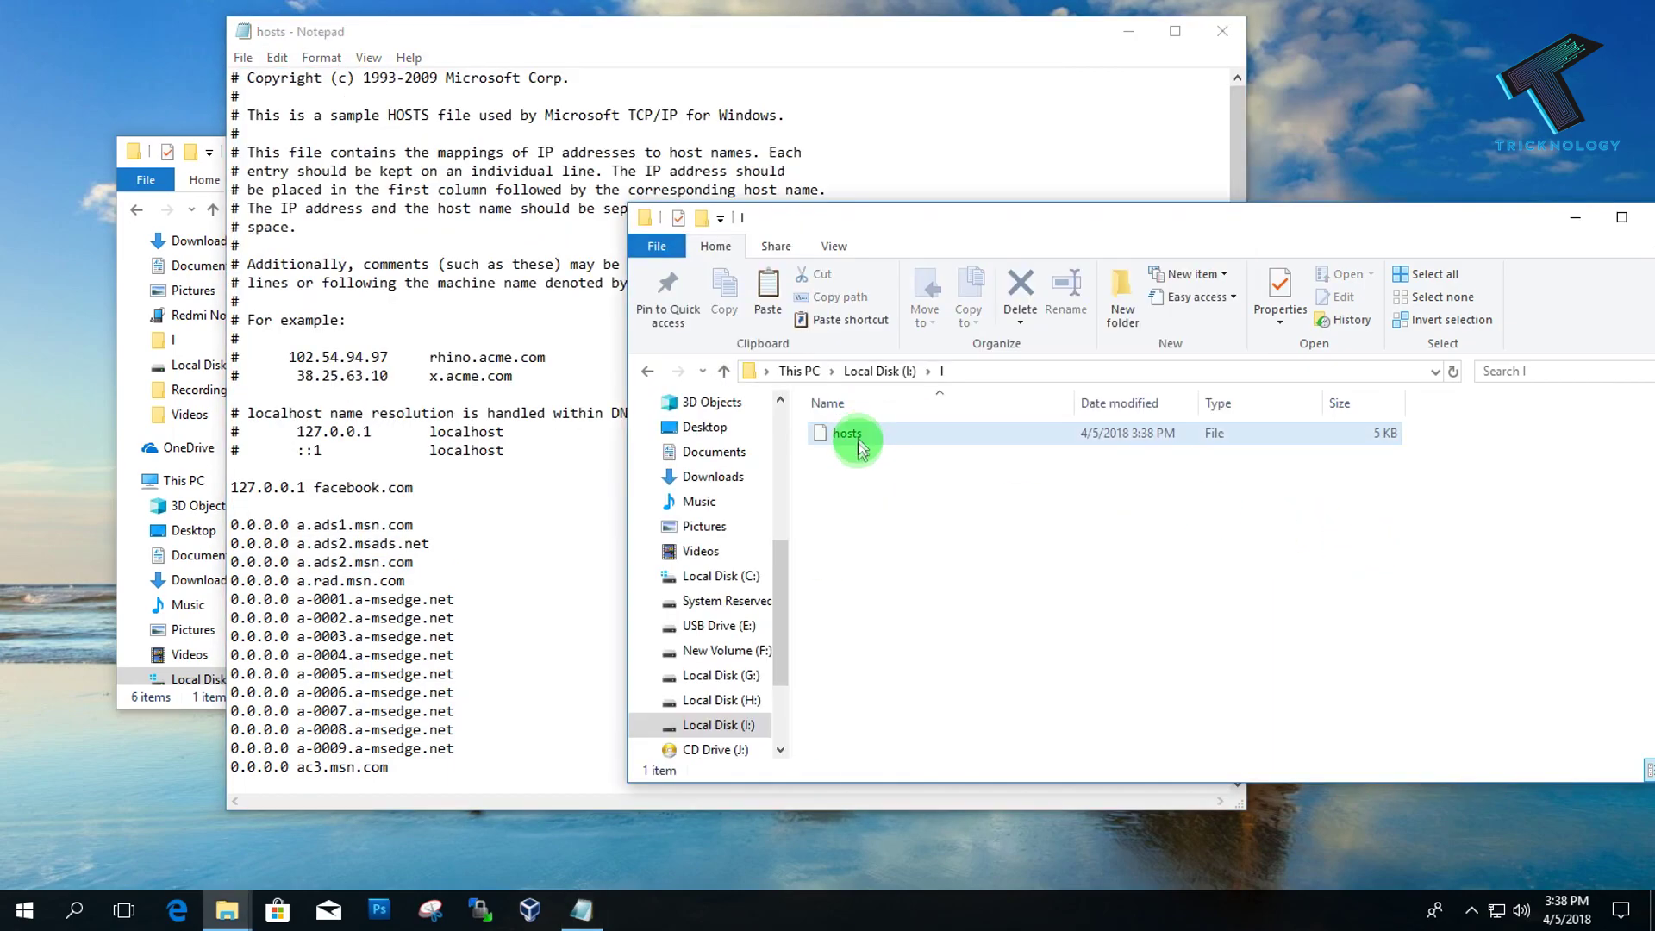
pyautogui.click(859, 444)
pyautogui.click(480, 443)
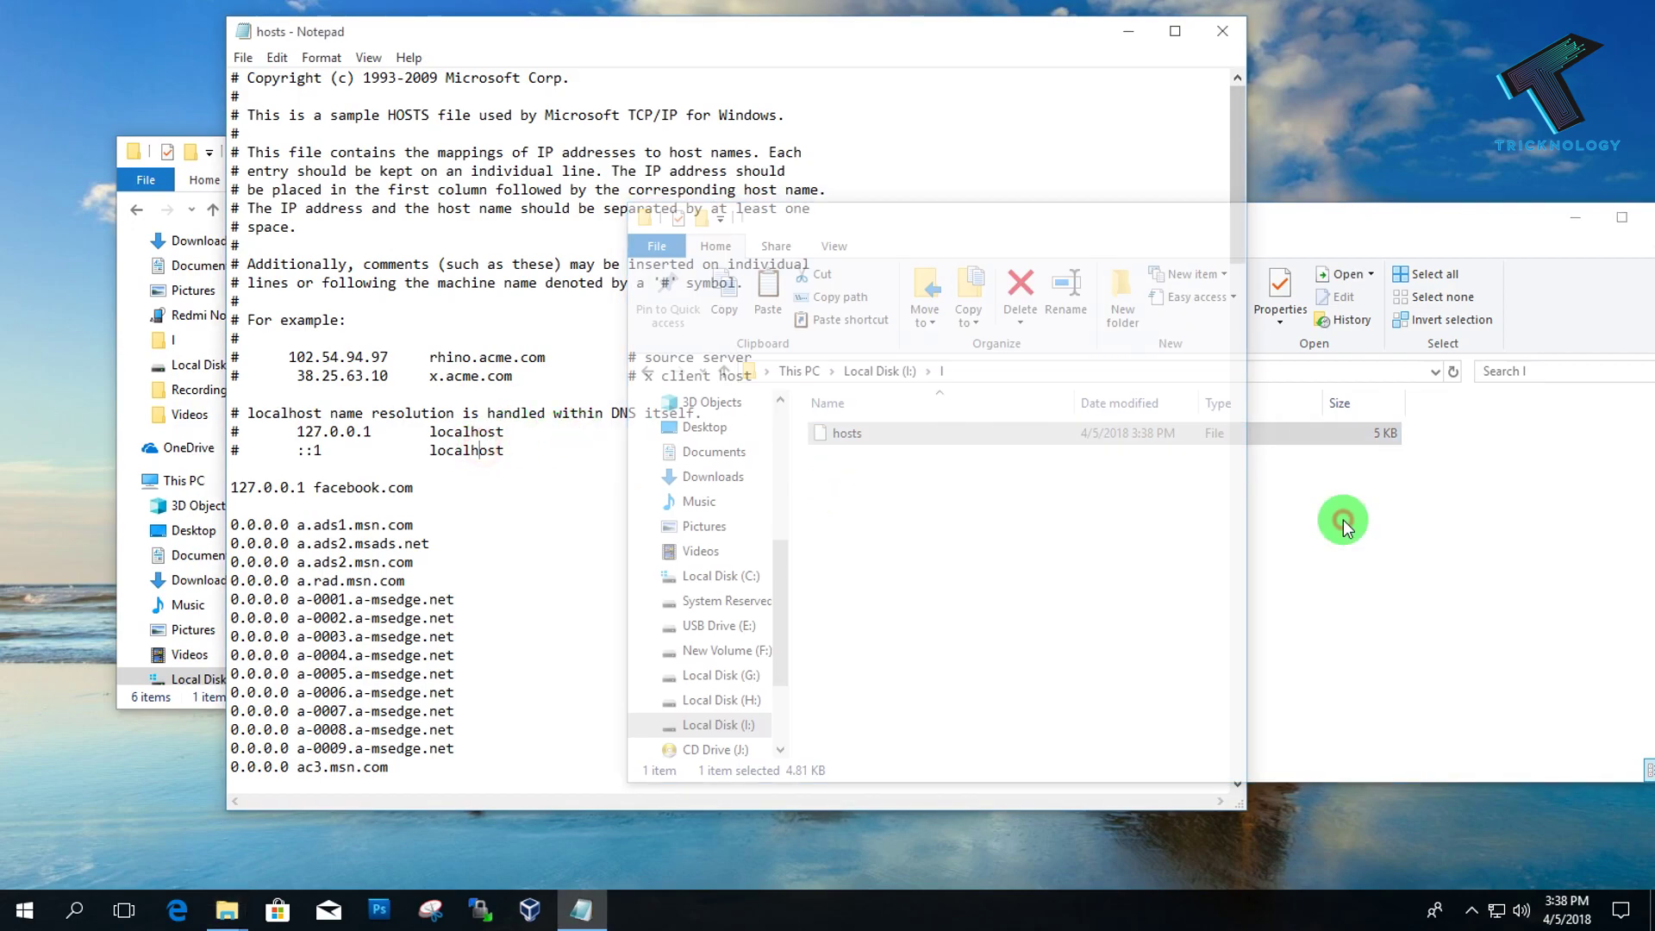
pyautogui.click(1347, 524)
# Save another copy named hosts as Text Documents (*.txt), producing hosts.txt in folder I
pyautogui.click(243, 57)
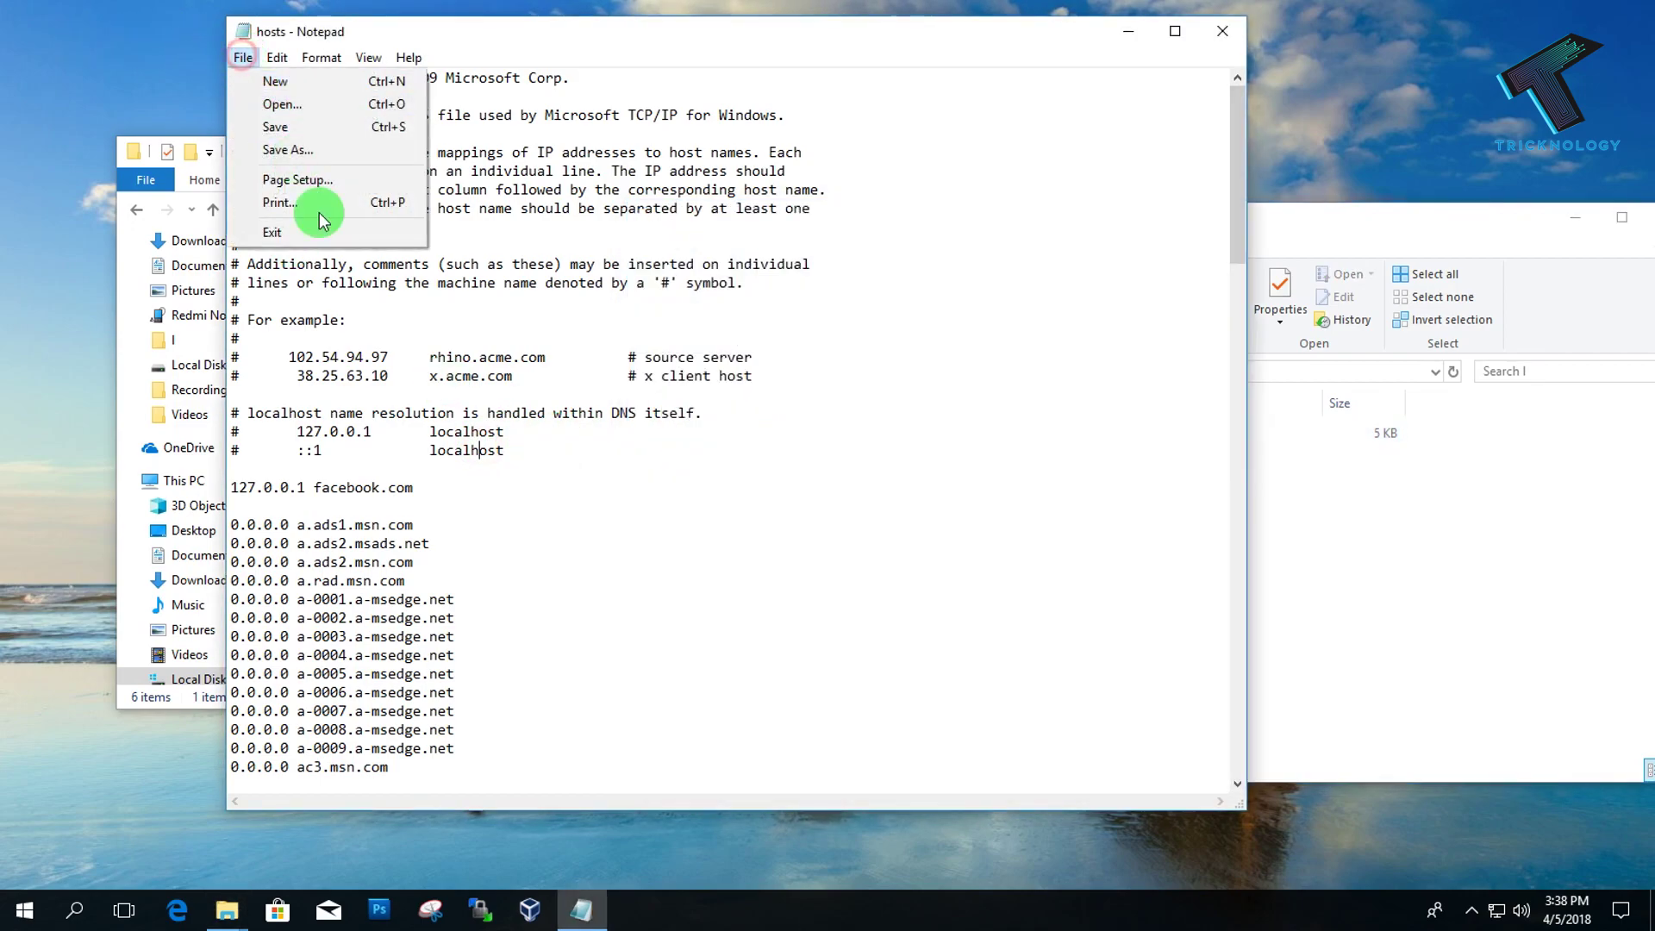
pyautogui.click(311, 151)
pyautogui.click(579, 493)
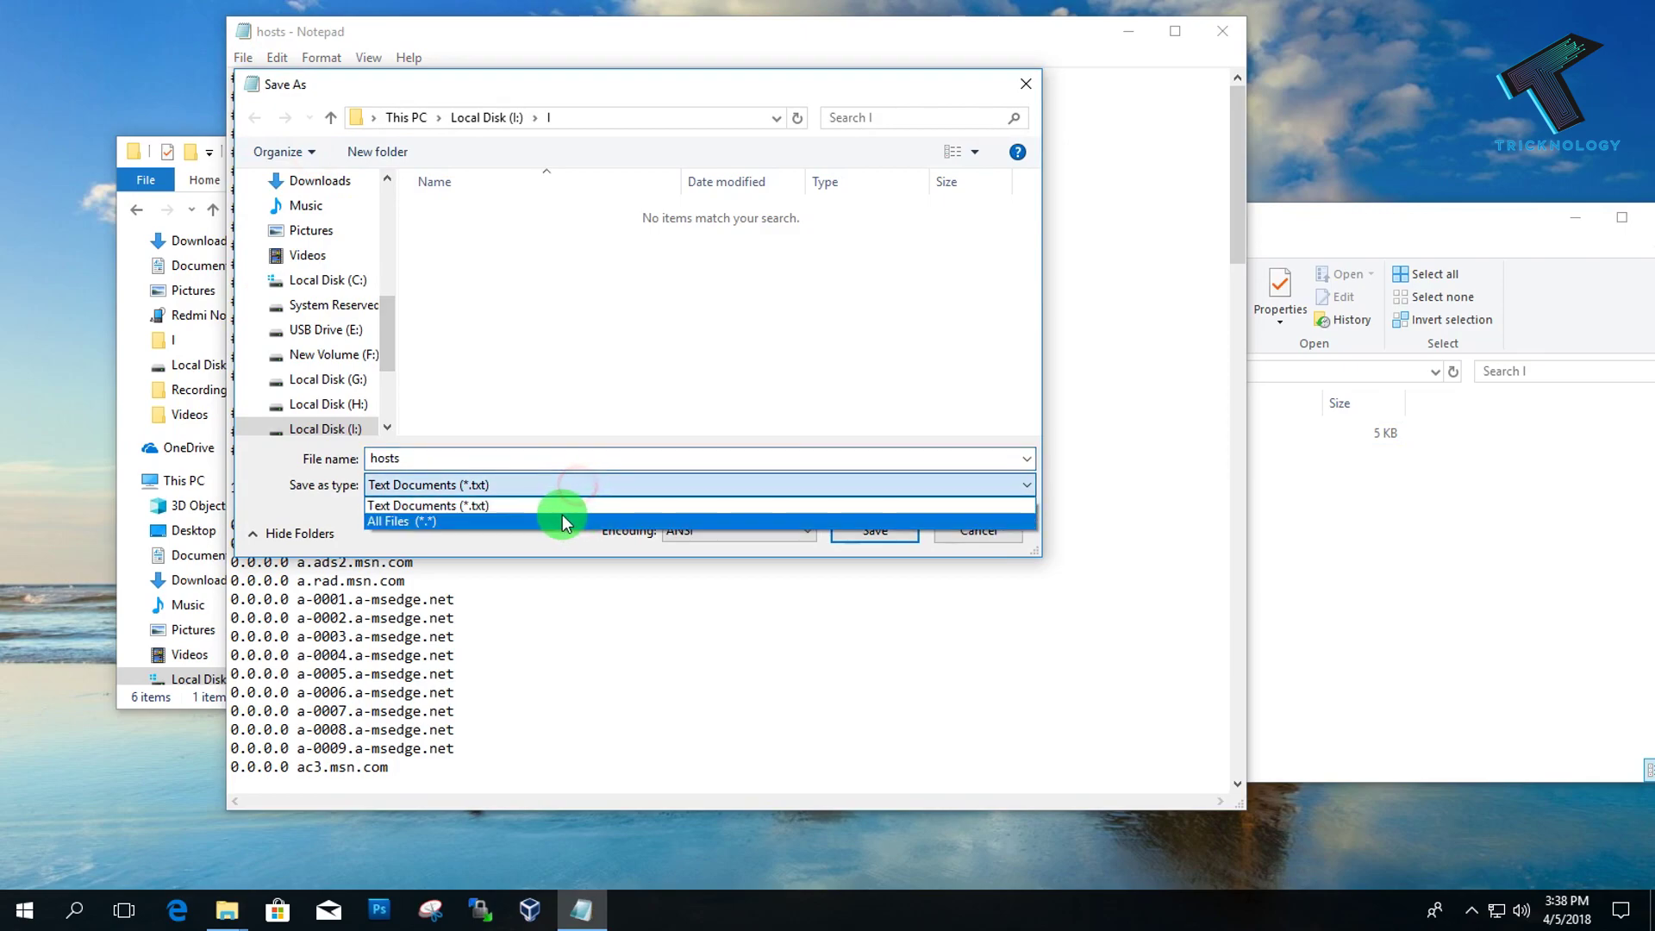
pyautogui.click(469, 507)
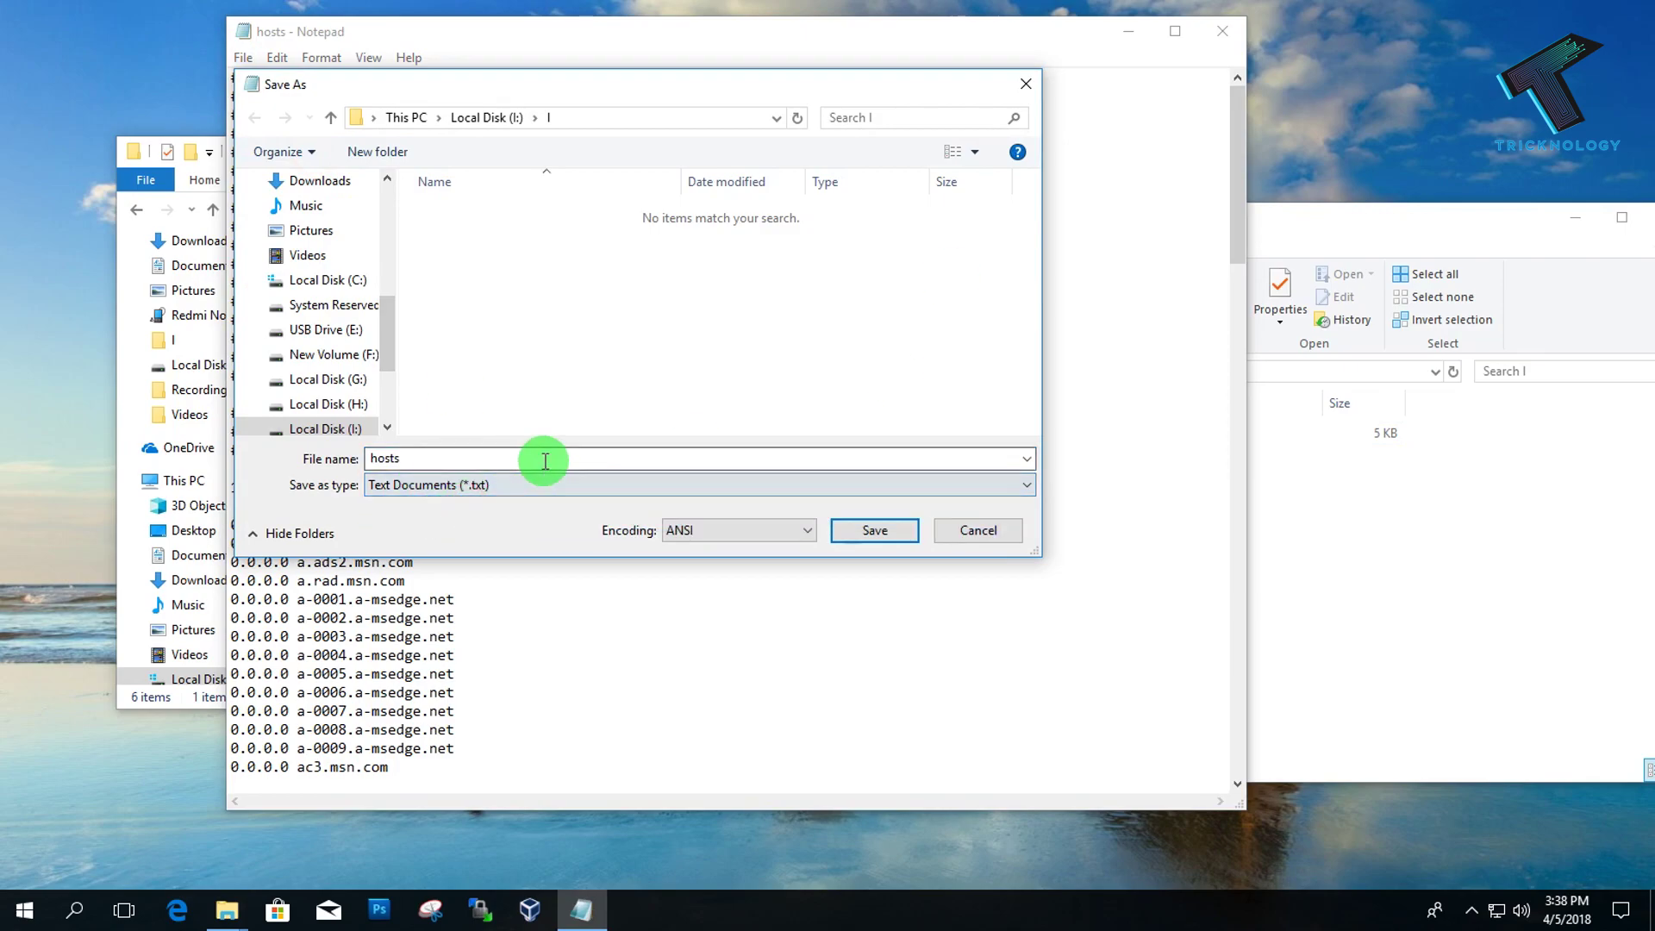
pyautogui.click(896, 532)
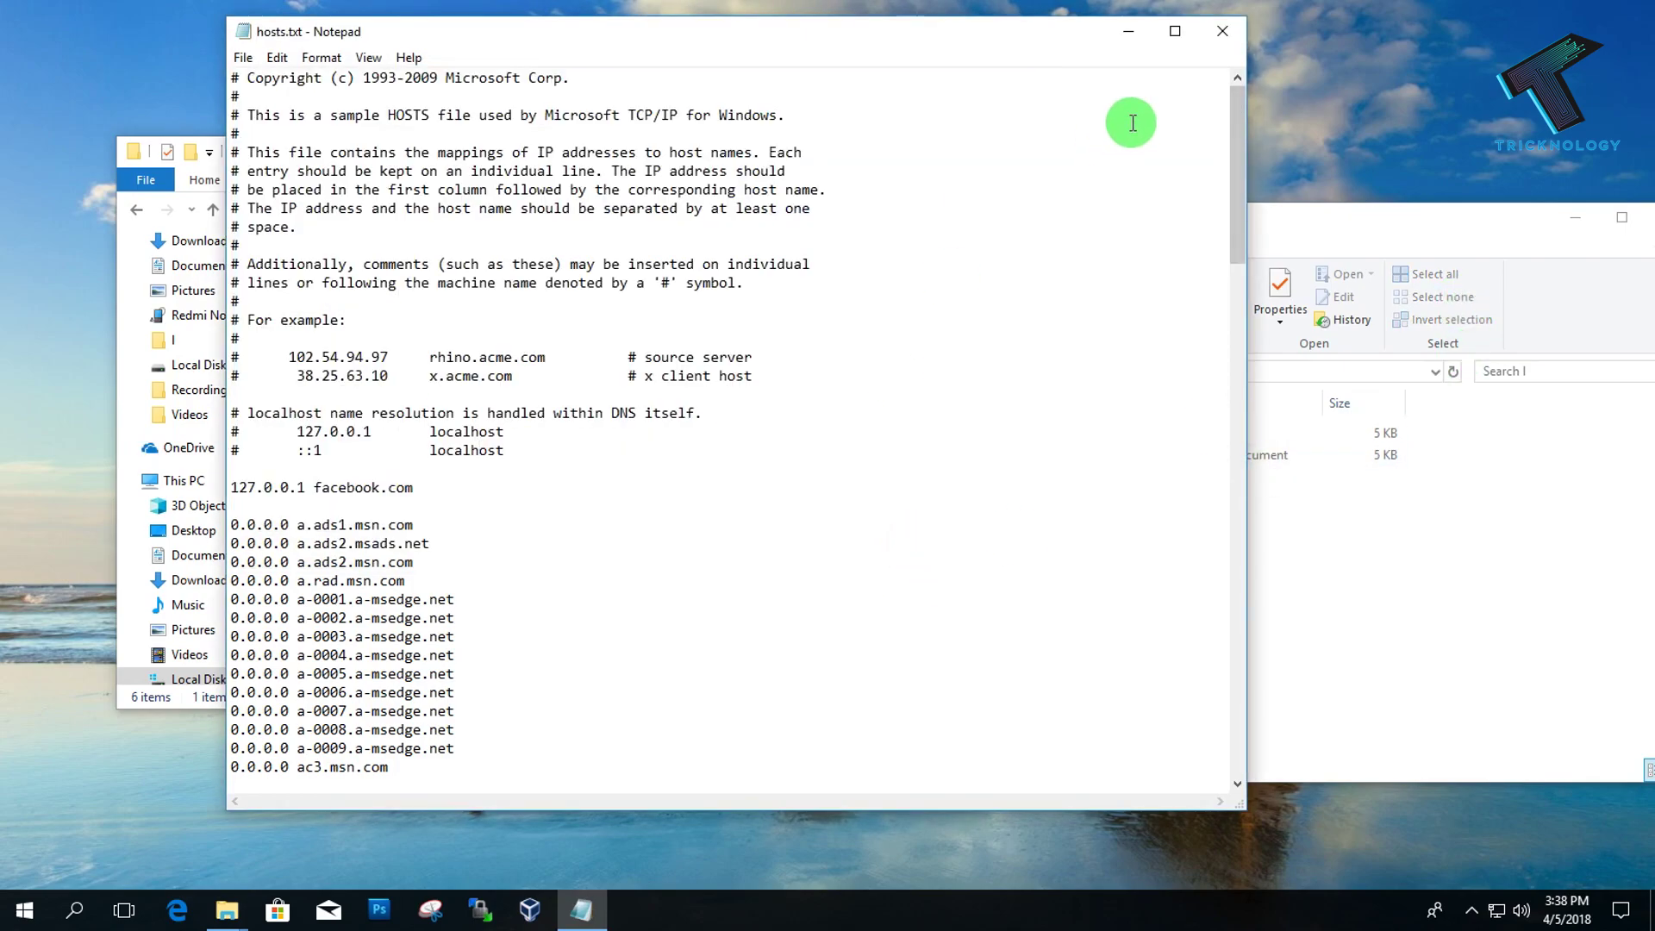
pyautogui.click(1417, 662)
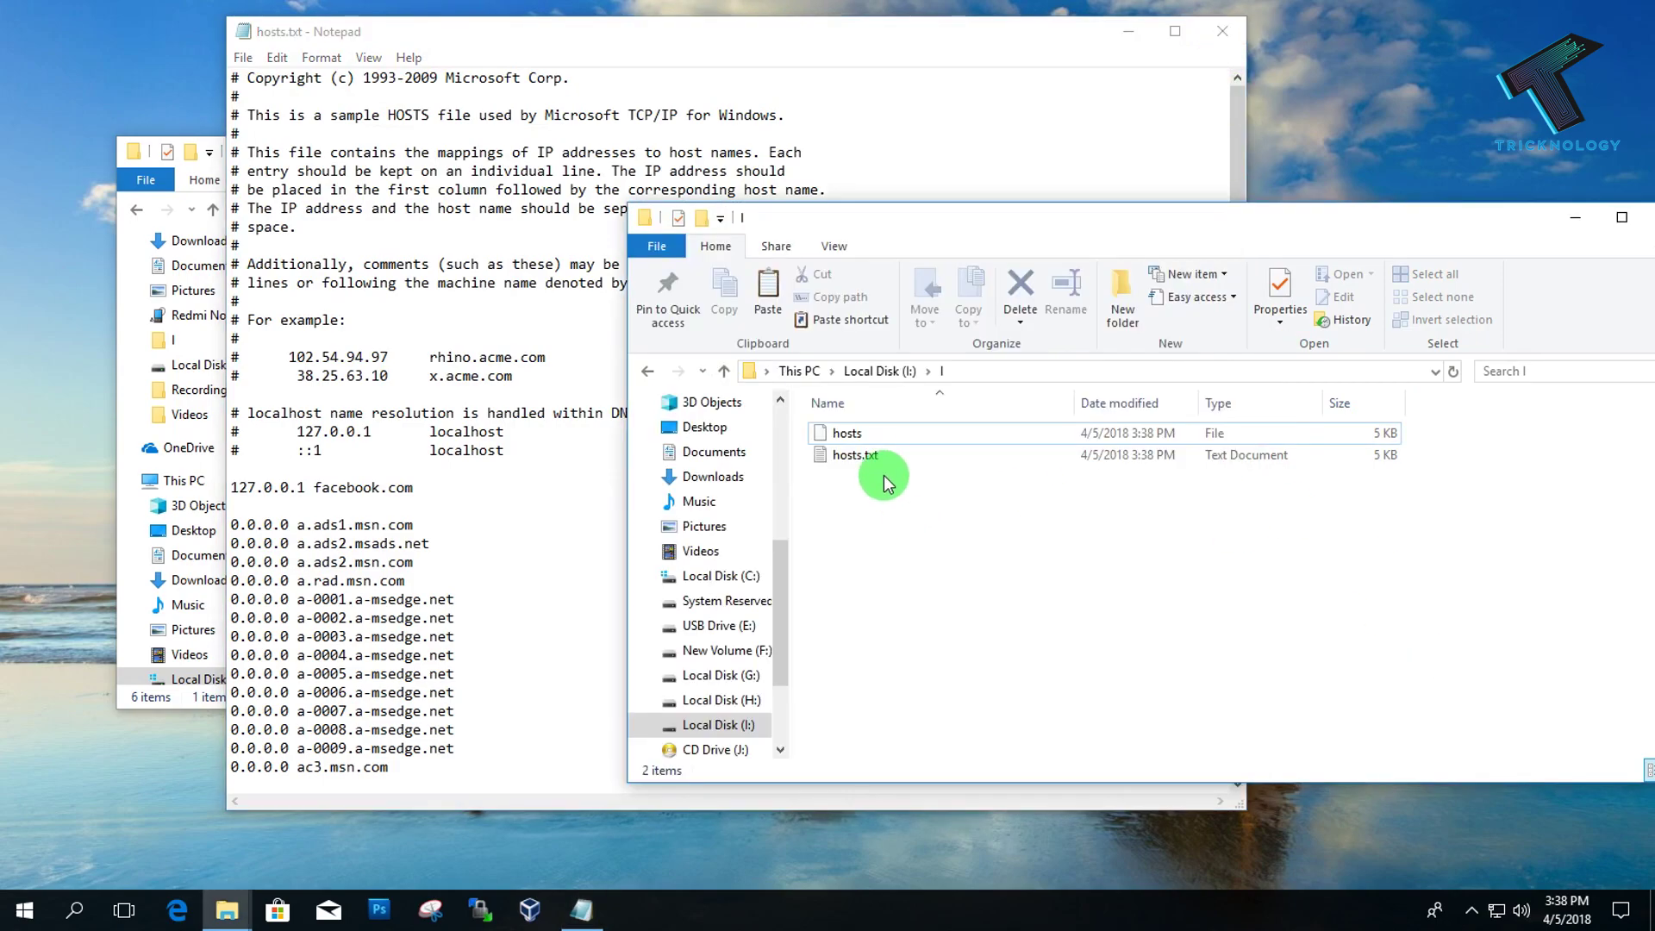
# Close Notepad and permanently delete the extensionless hosts file with Shift+Delete
pyautogui.click(854, 457)
pyautogui.click(1223, 31)
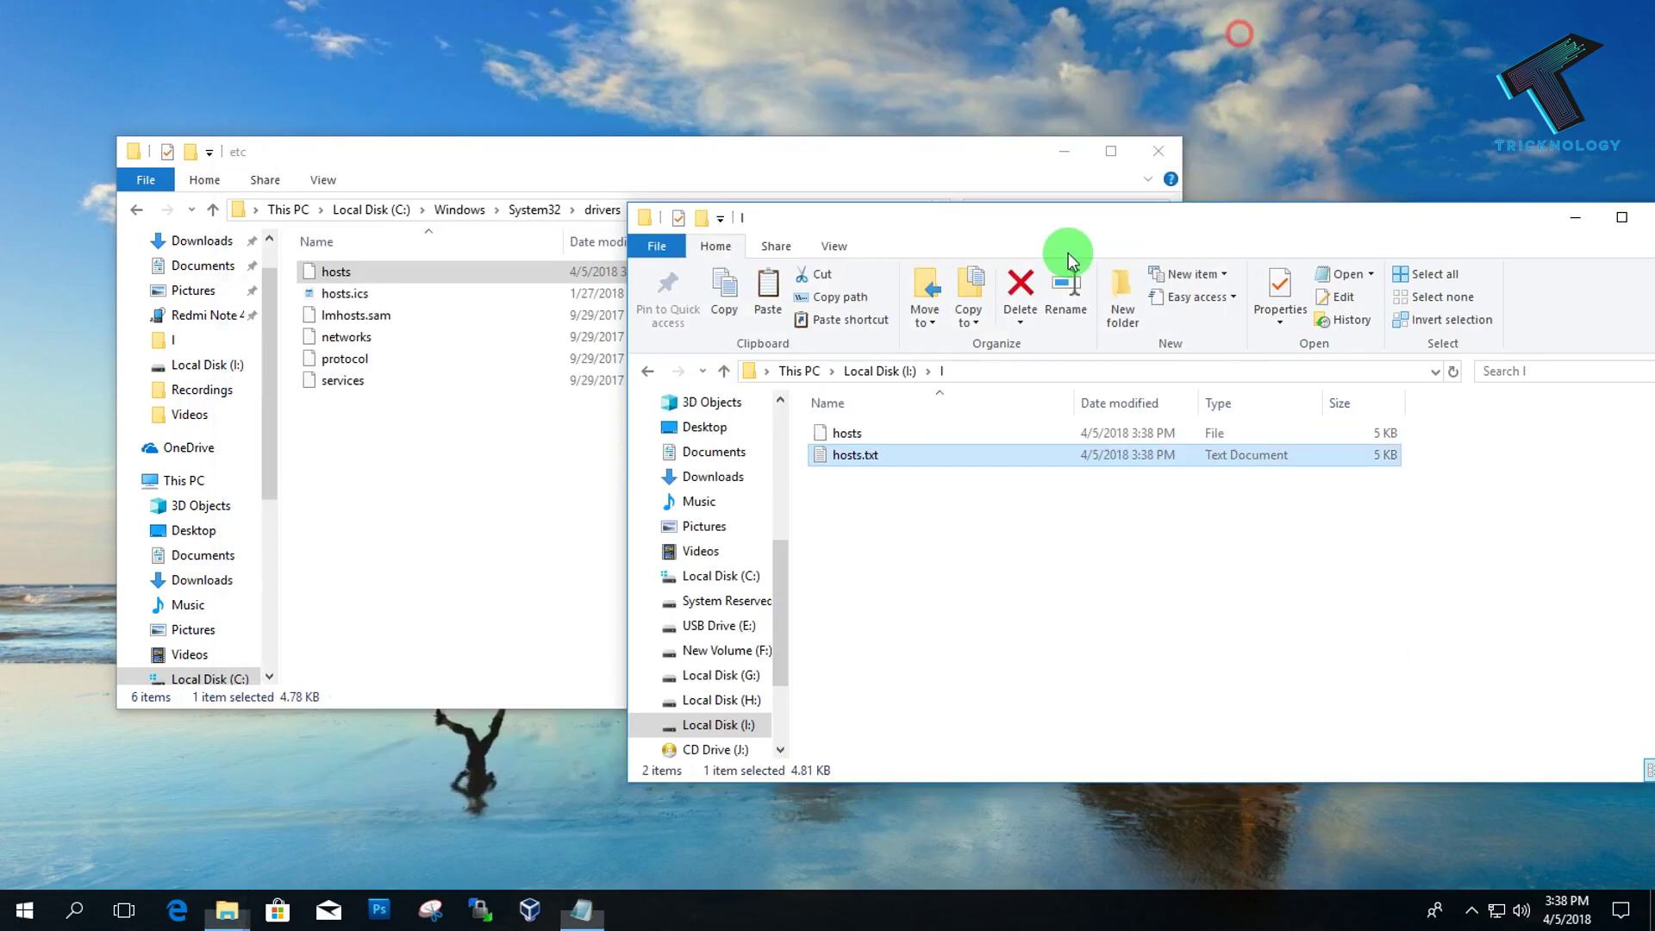
pyautogui.click(845, 435)
pyautogui.hotkey('shift', 'Delete')
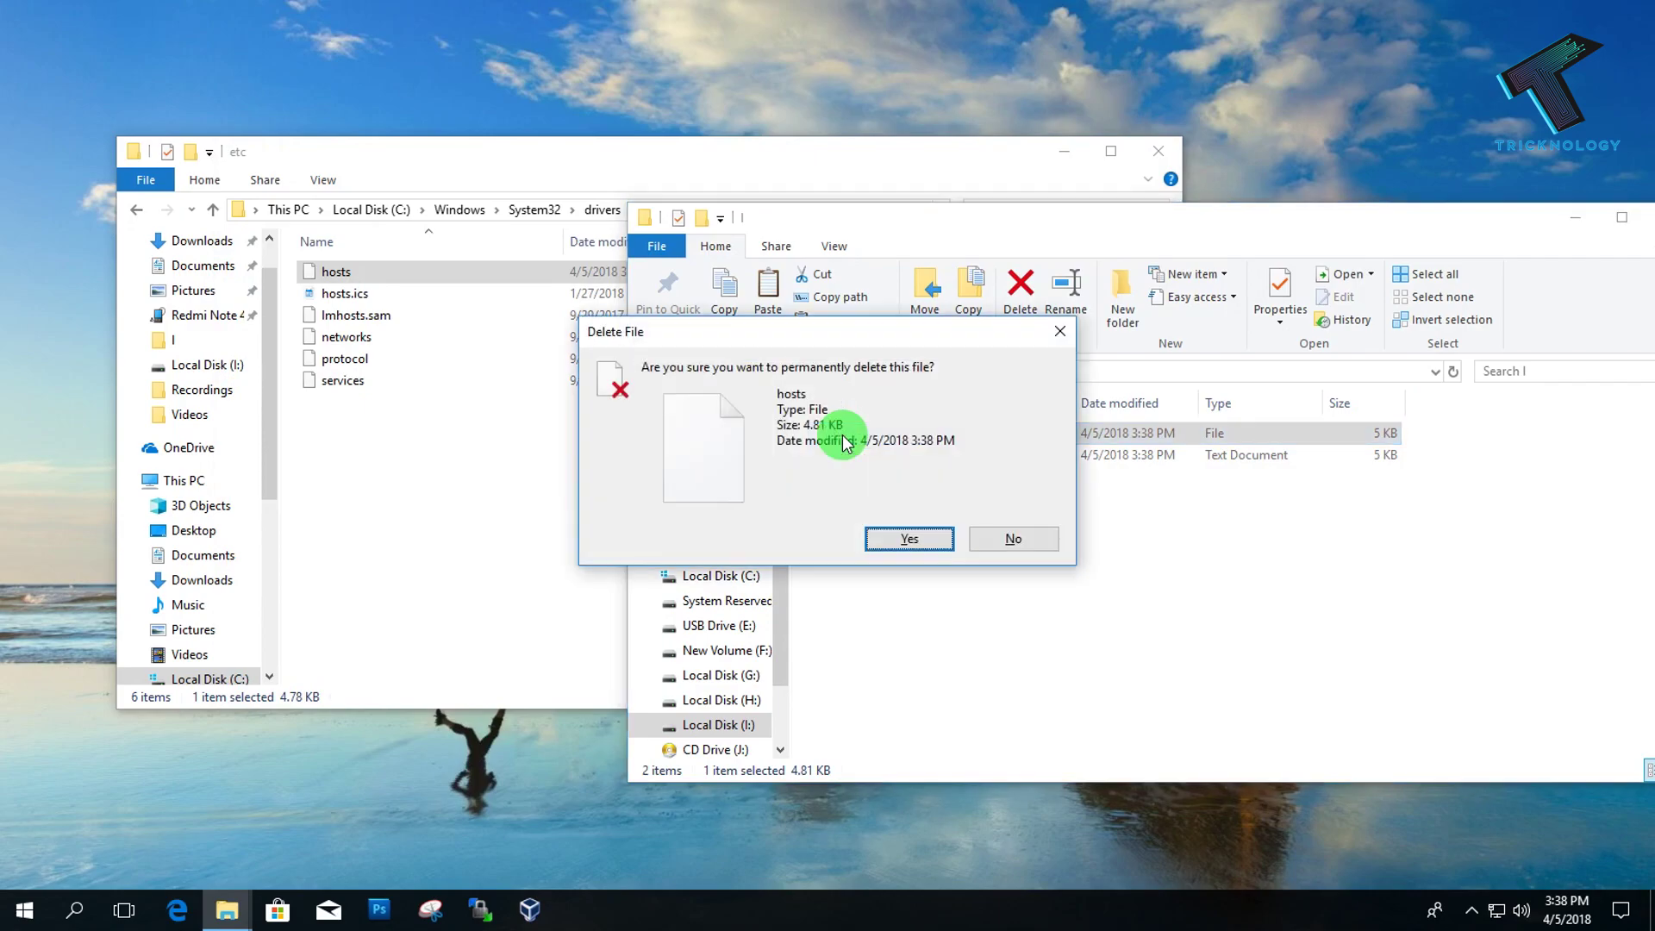
pyautogui.press('Return')
pyautogui.click(867, 434)
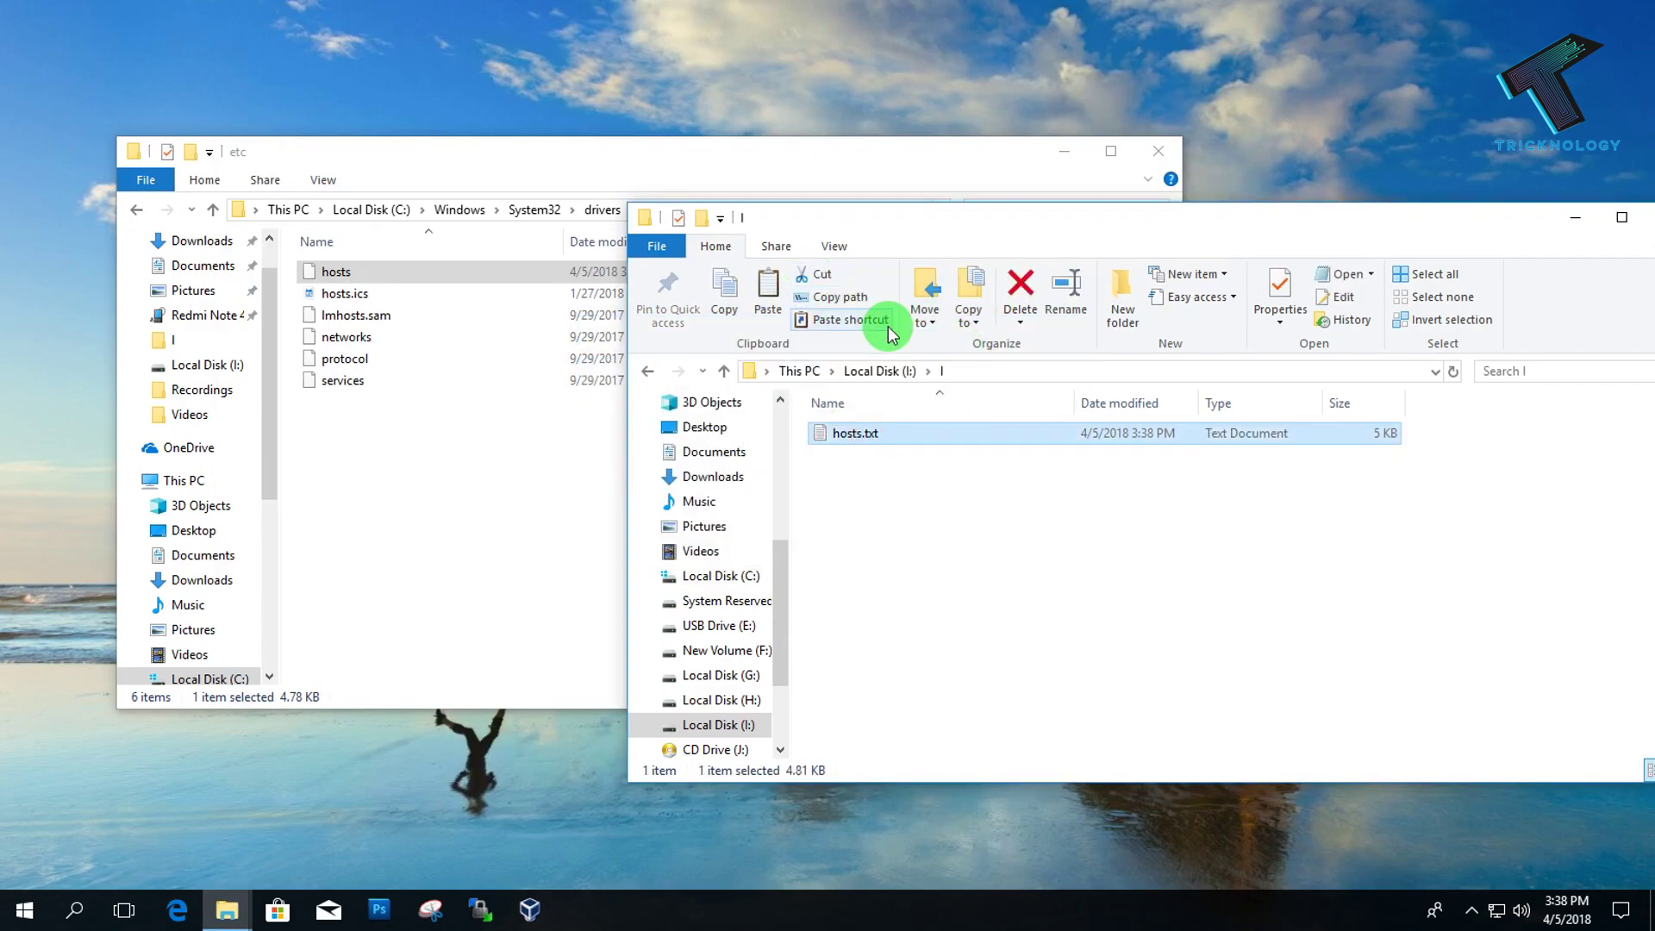
# Show file name extensions and rename hosts.txt to hosts, confirming the extension change
pyautogui.click(835, 245)
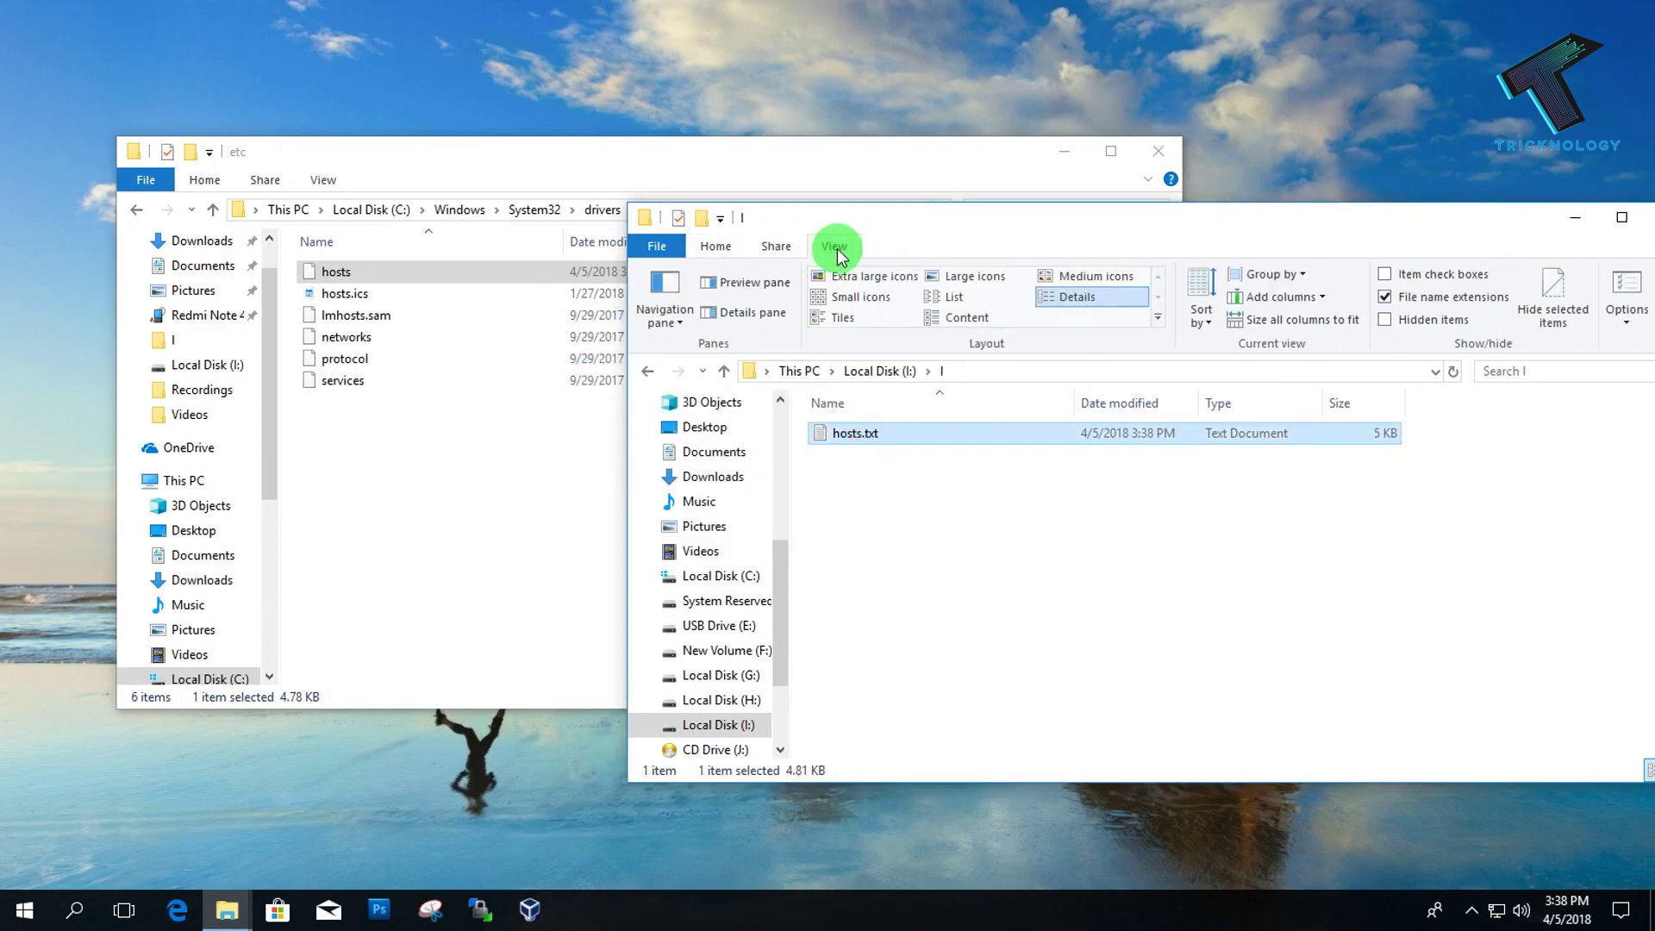
pyautogui.click(1082, 185)
pyautogui.moveTo(1256, 221); pyautogui.dragTo(919, 239)
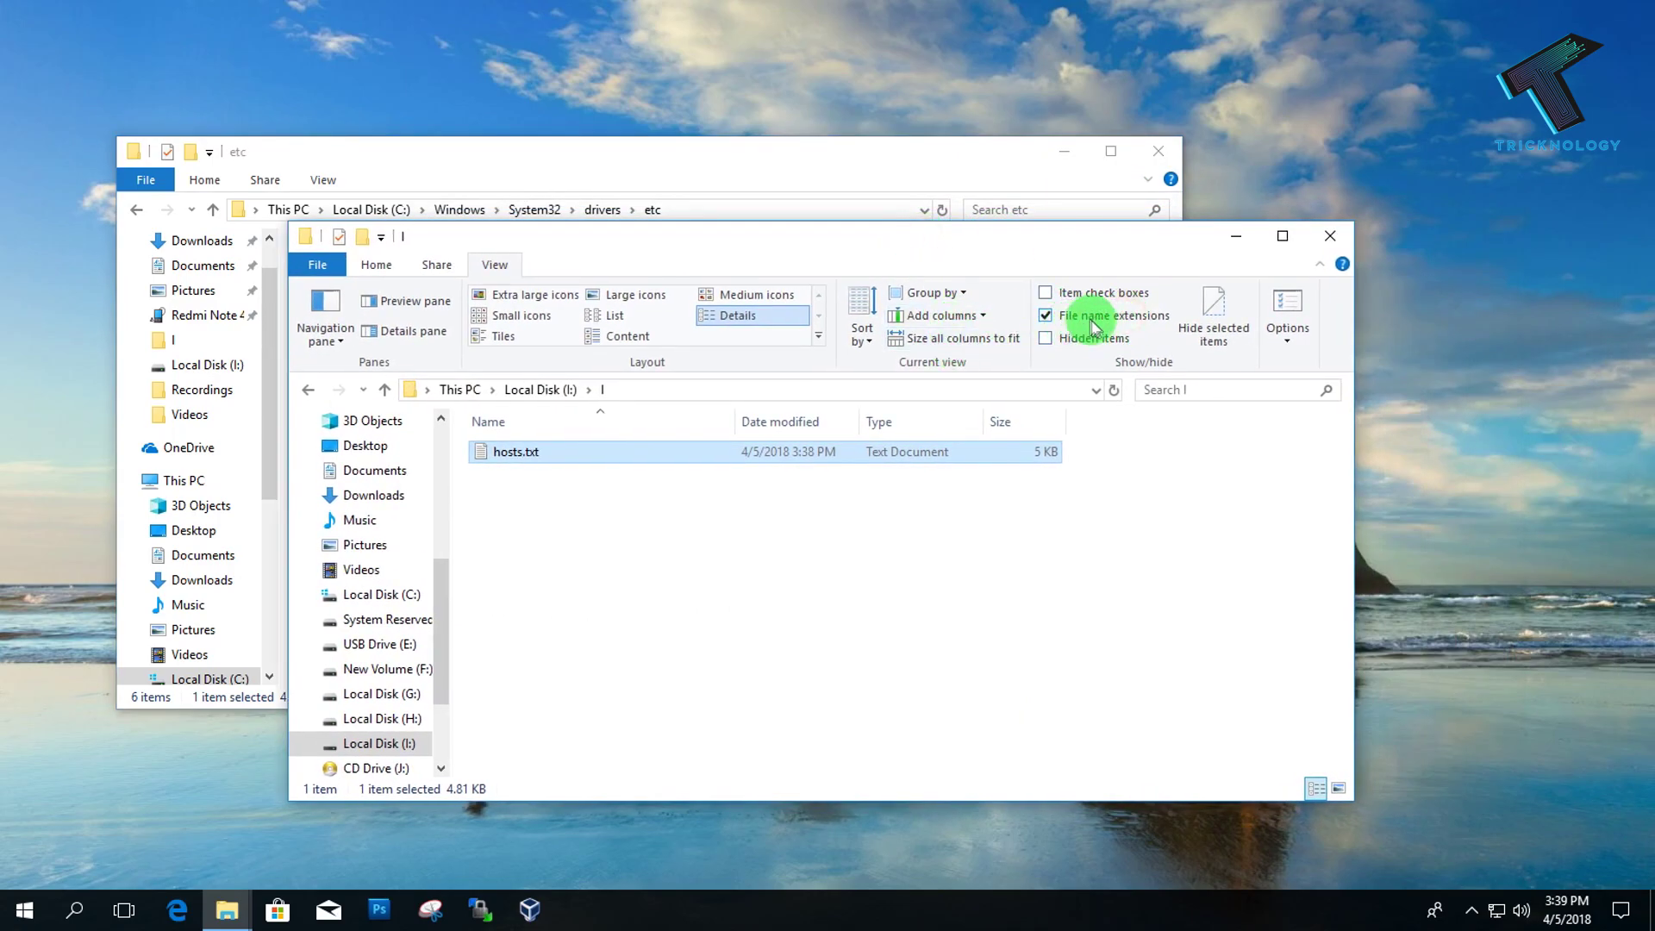
pyautogui.click(830, 591)
pyautogui.click(527, 446)
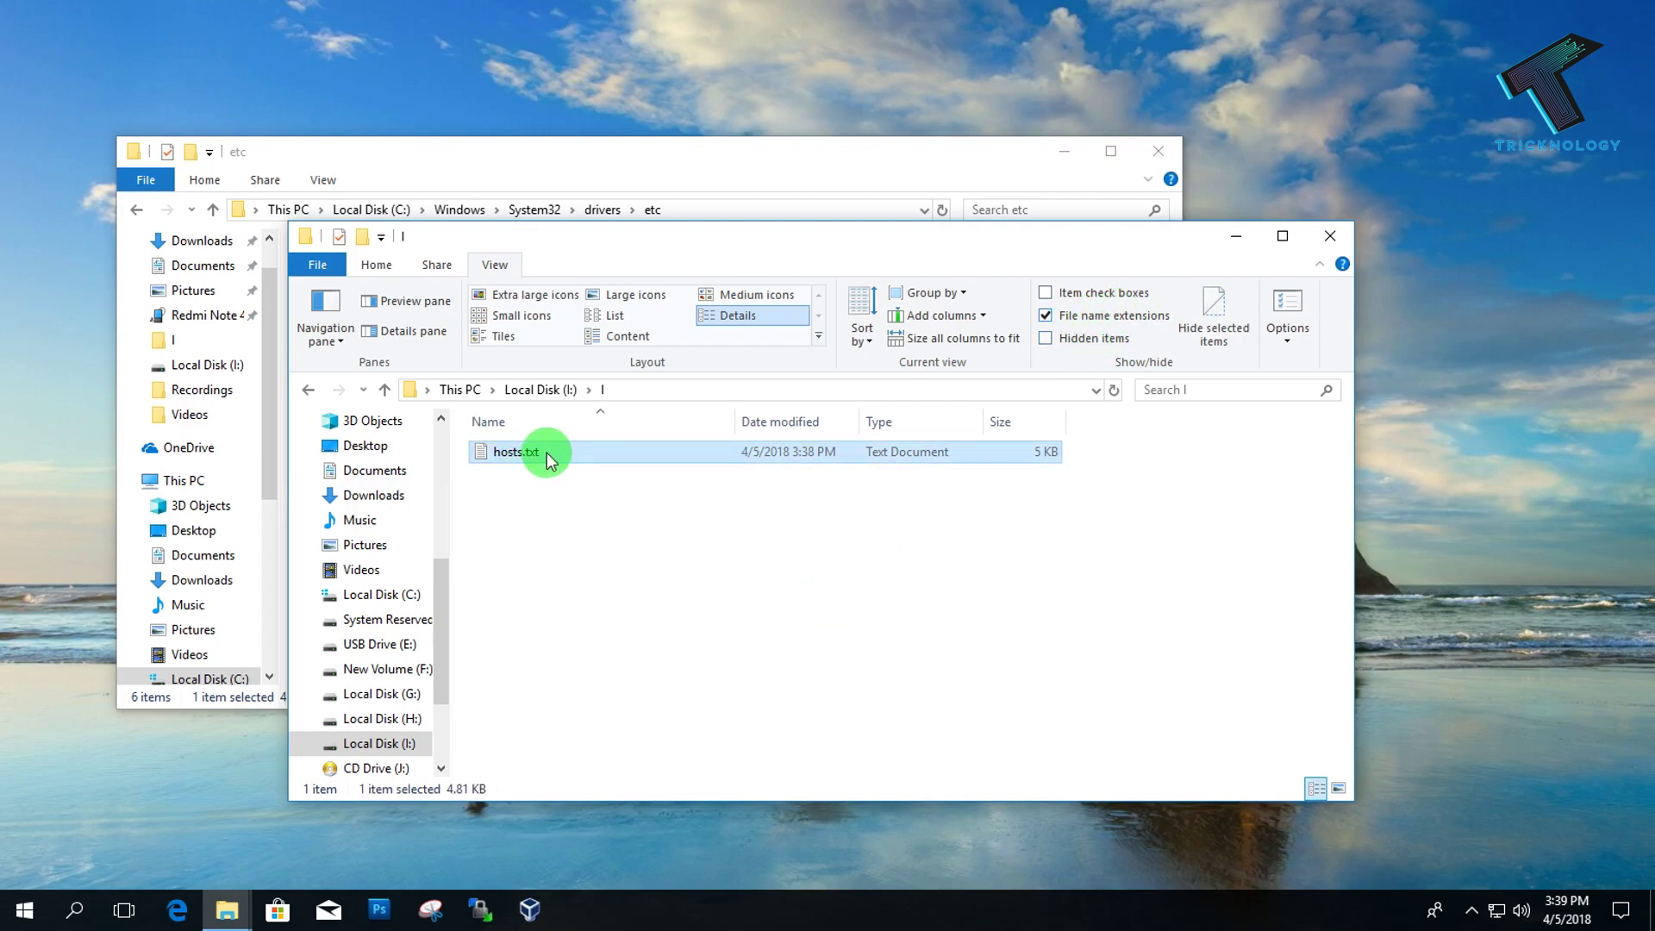
pyautogui.click(546, 452)
pyautogui.click(559, 455)
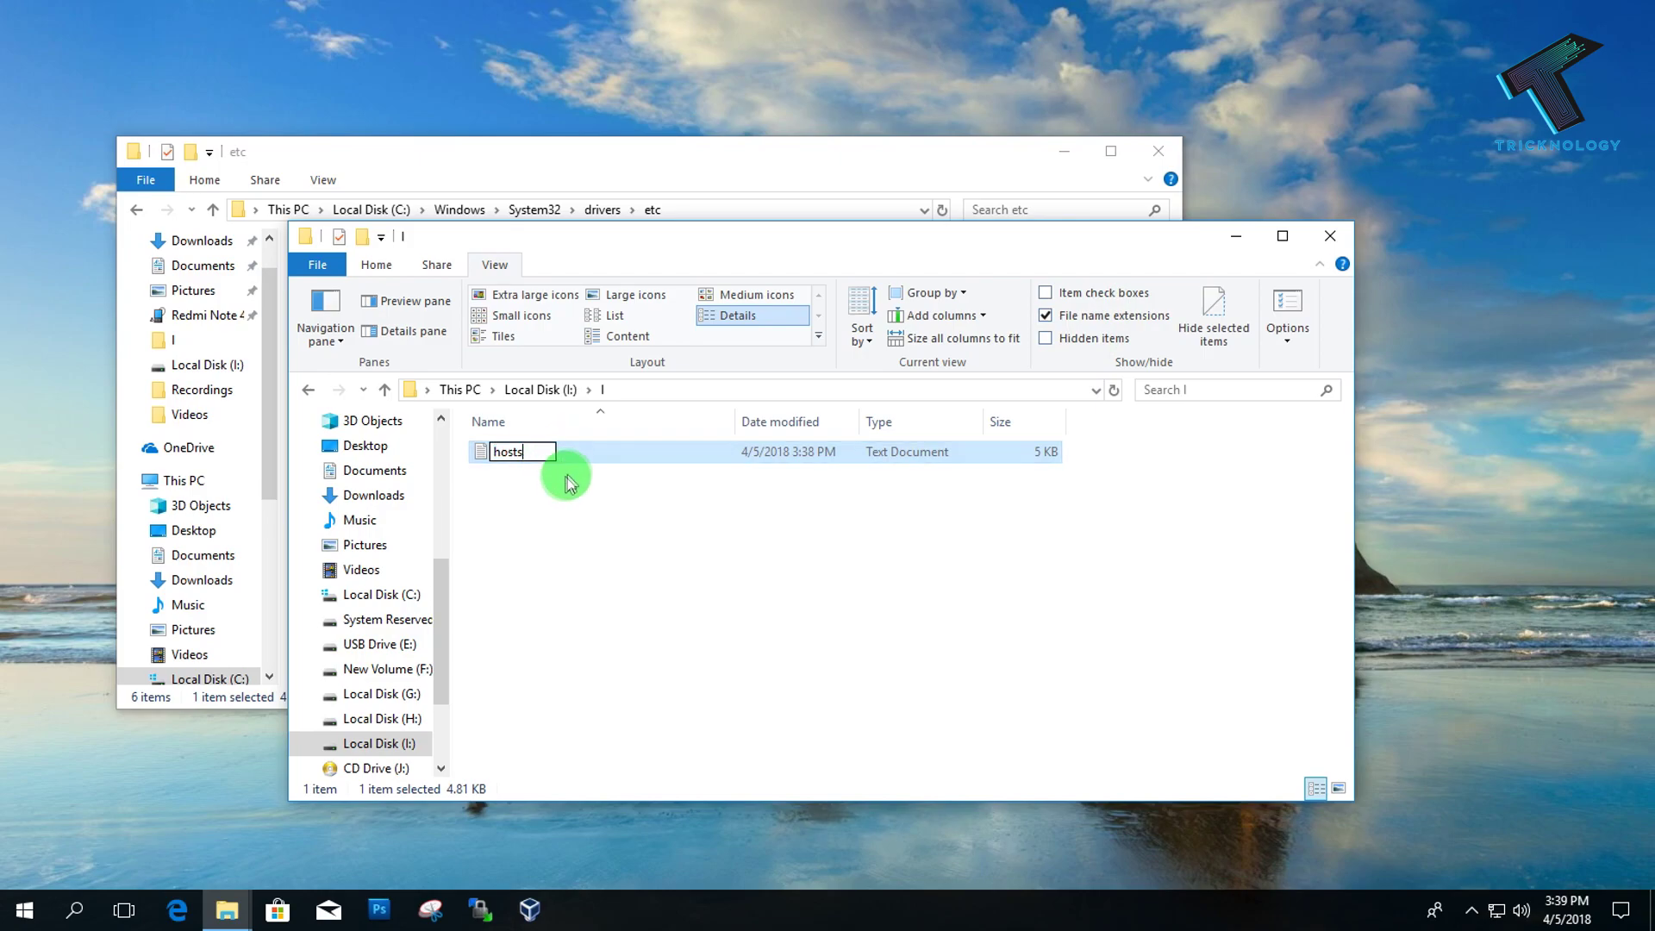
pyautogui.click(567, 490)
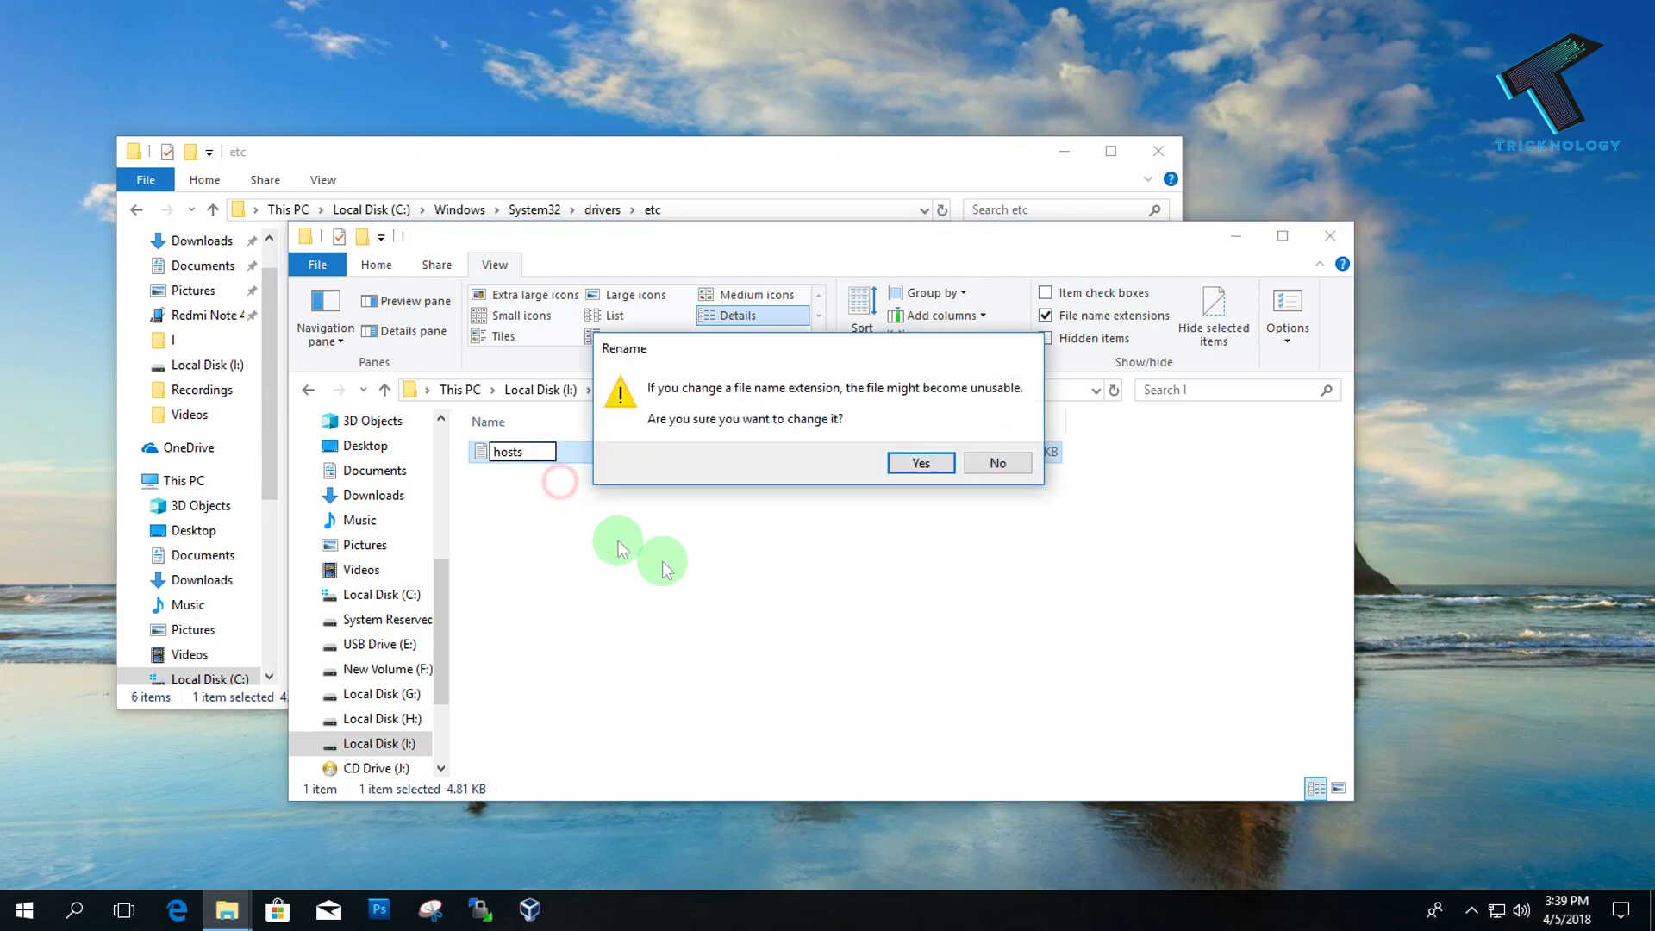
pyautogui.click(920, 464)
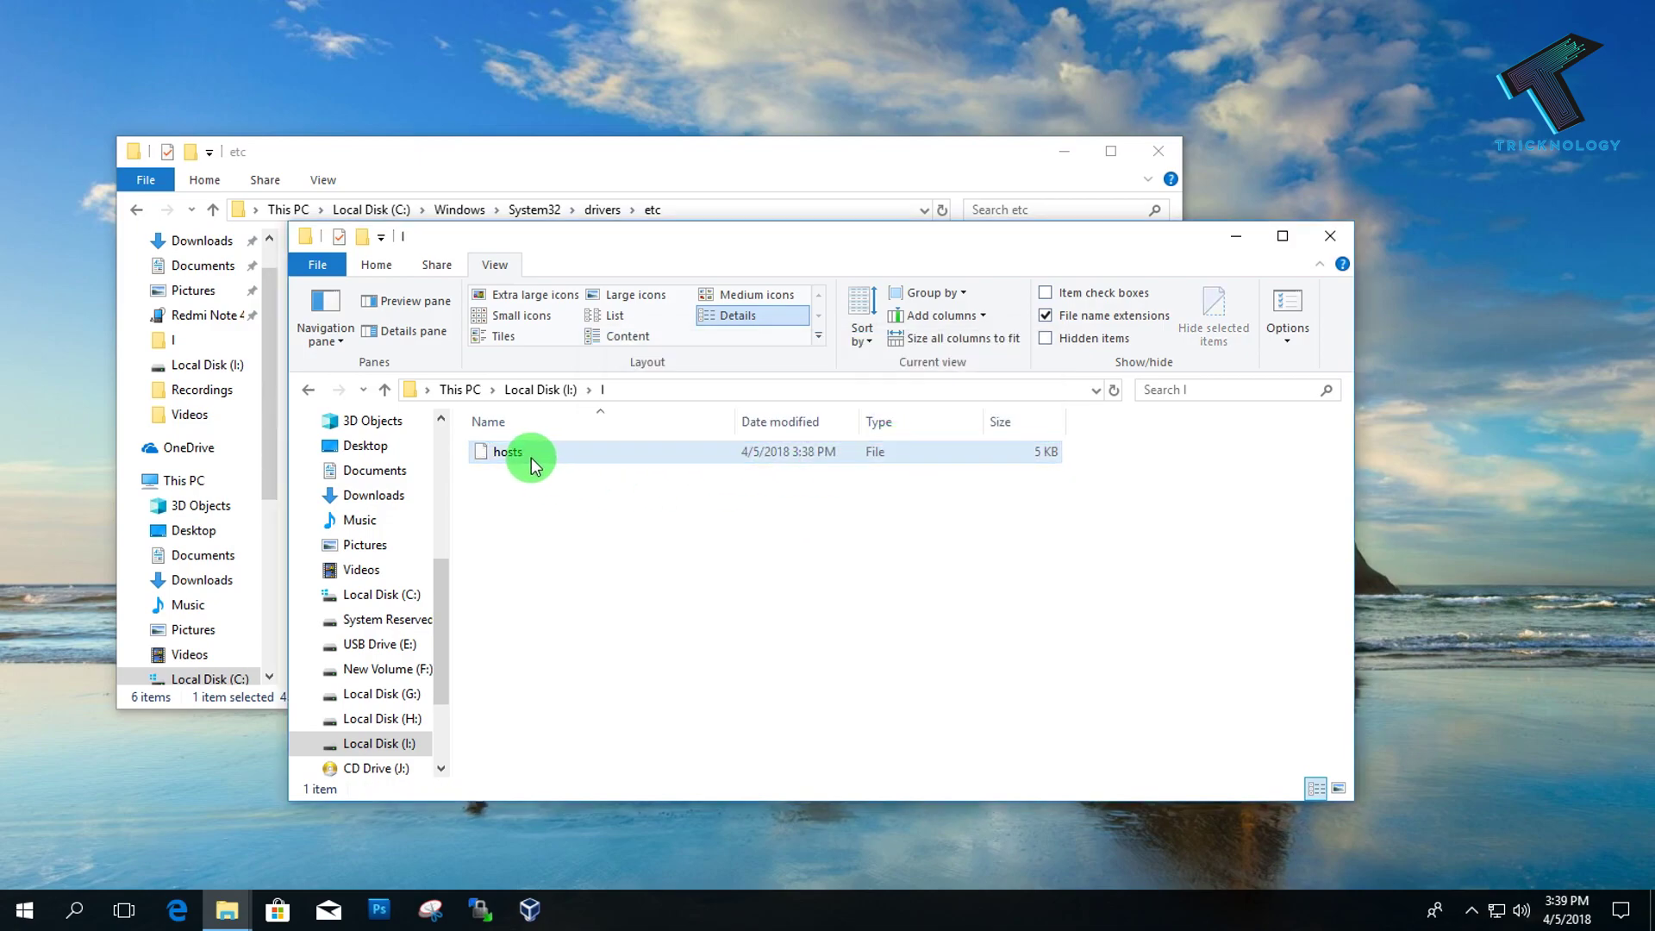
# Paste the edited hosts into the etc folder, replacing the original and granting administrator permission
pyautogui.moveTo(911, 251); pyautogui.dragTo(1125, 232)
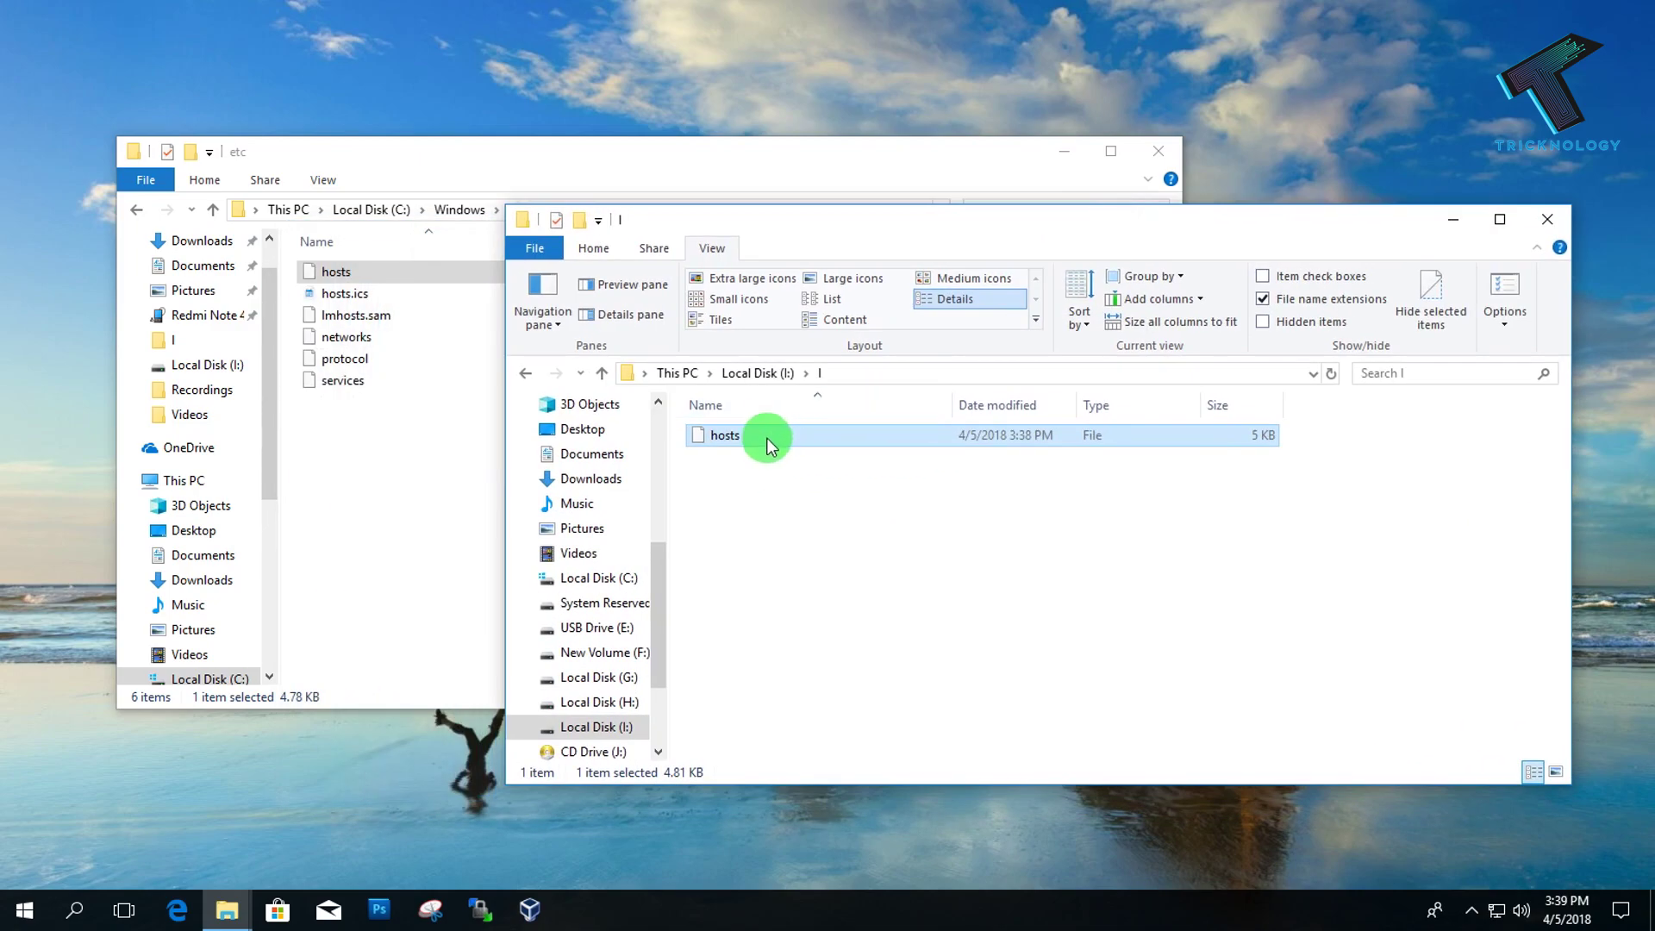
pyautogui.click(417, 491)
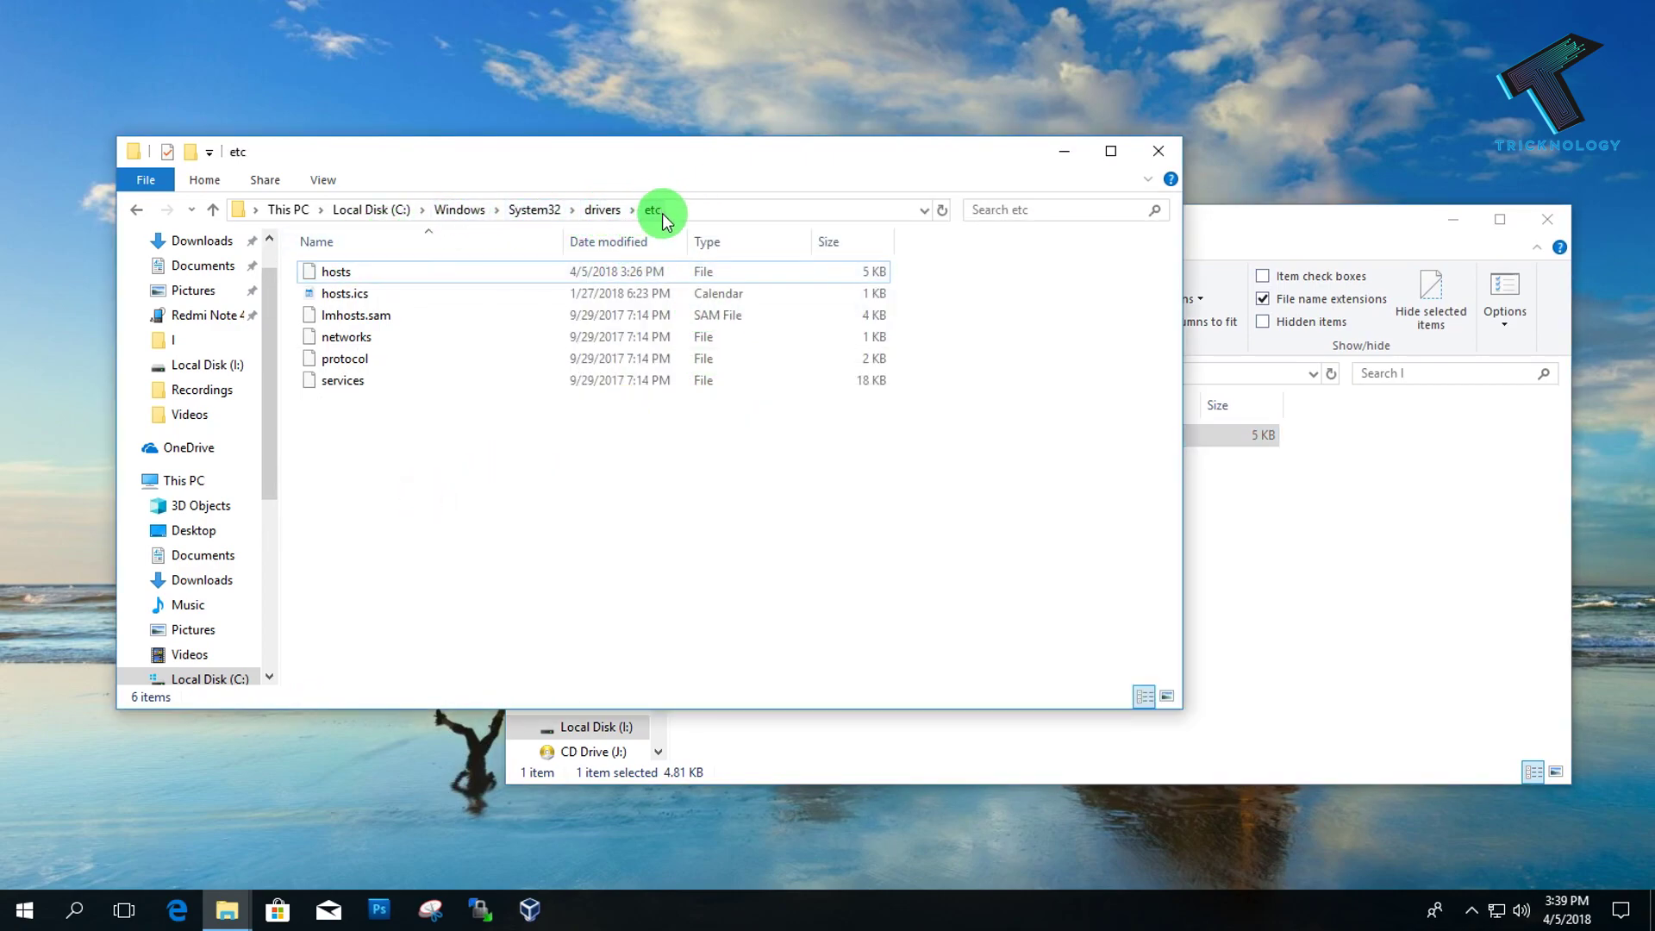
pyautogui.moveTo(701, 504); pyautogui.dragTo(493, 255)
pyautogui.click(543, 506)
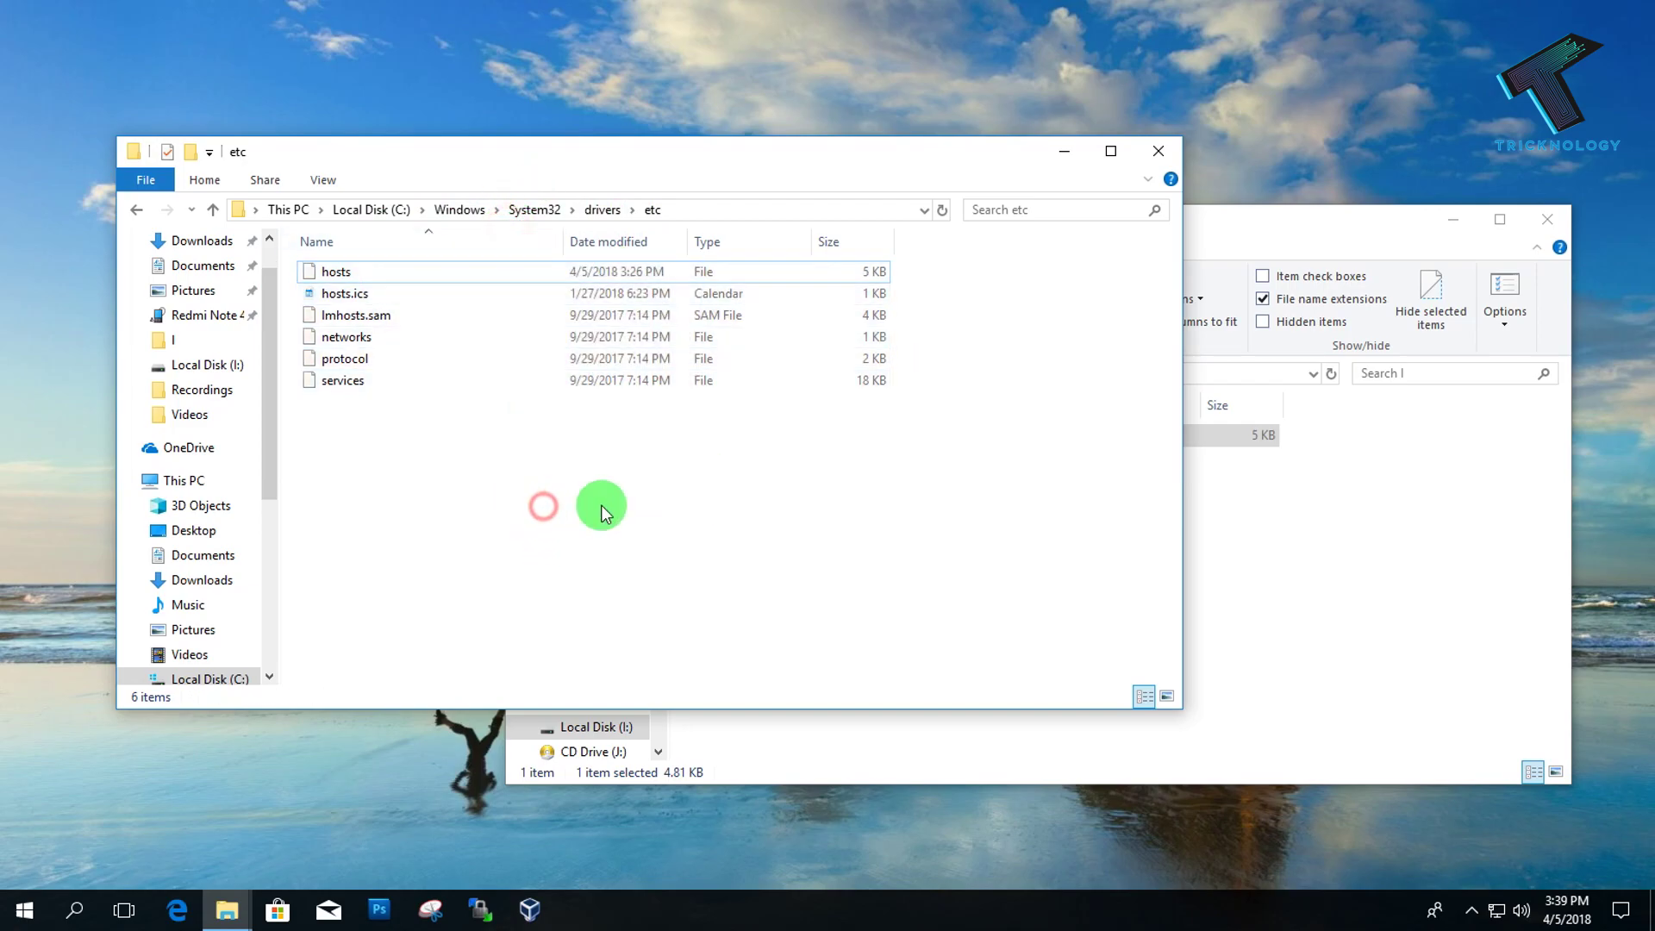
pyautogui.hotkey('ctrl', 'v')
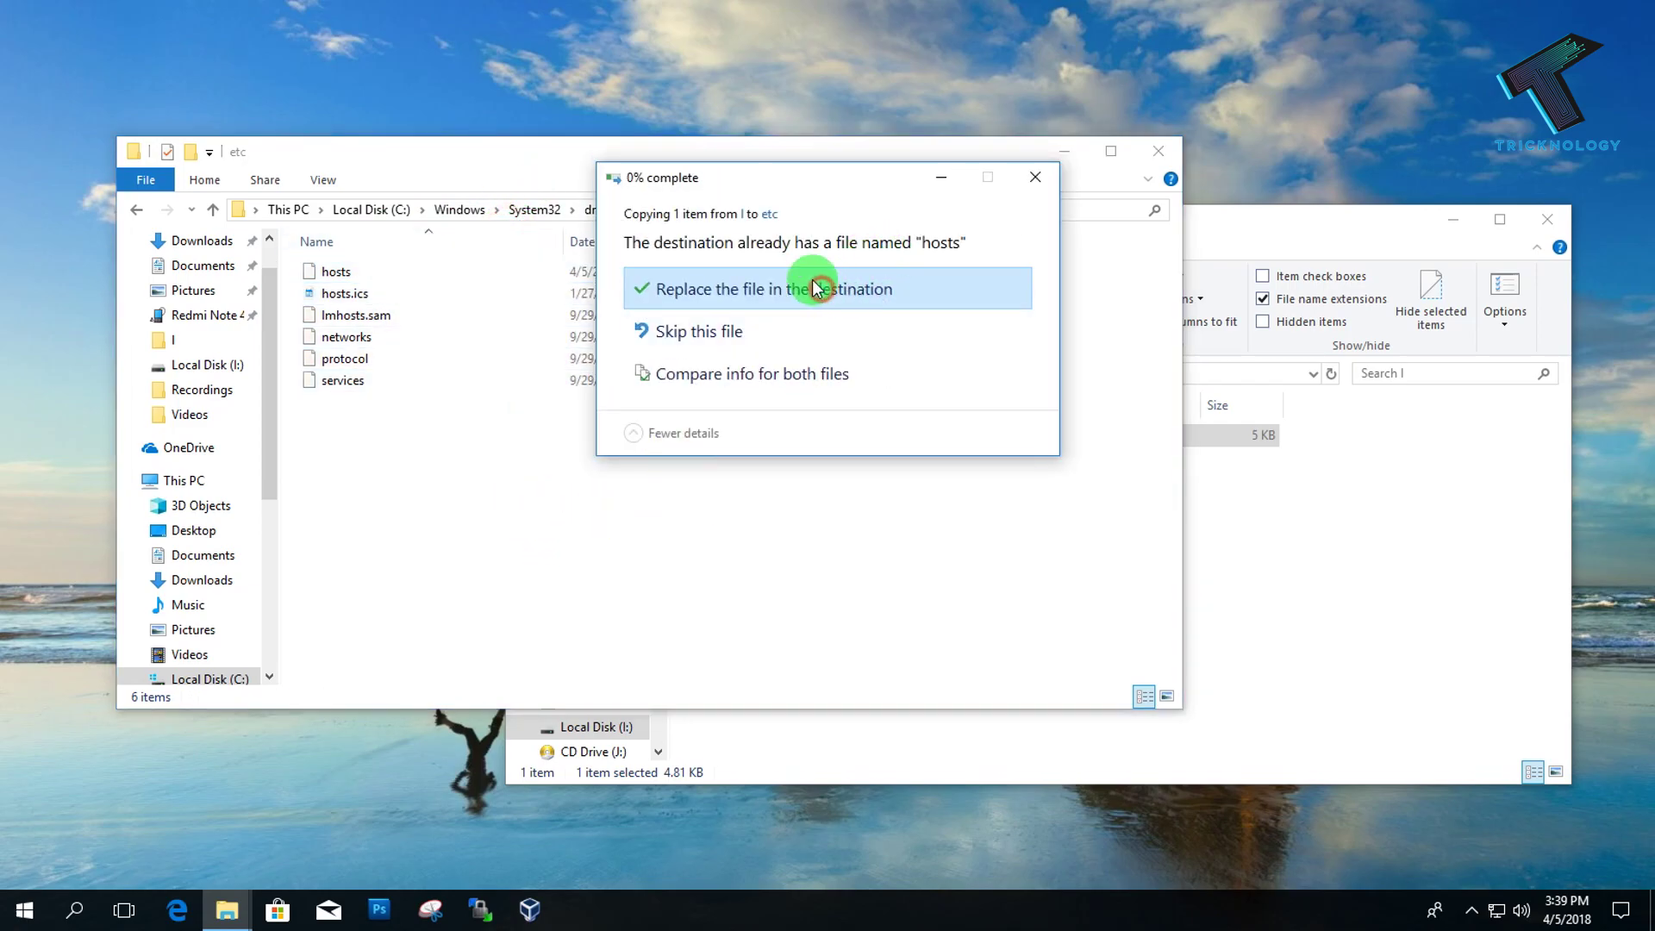
pyautogui.click(815, 287)
pyautogui.click(788, 322)
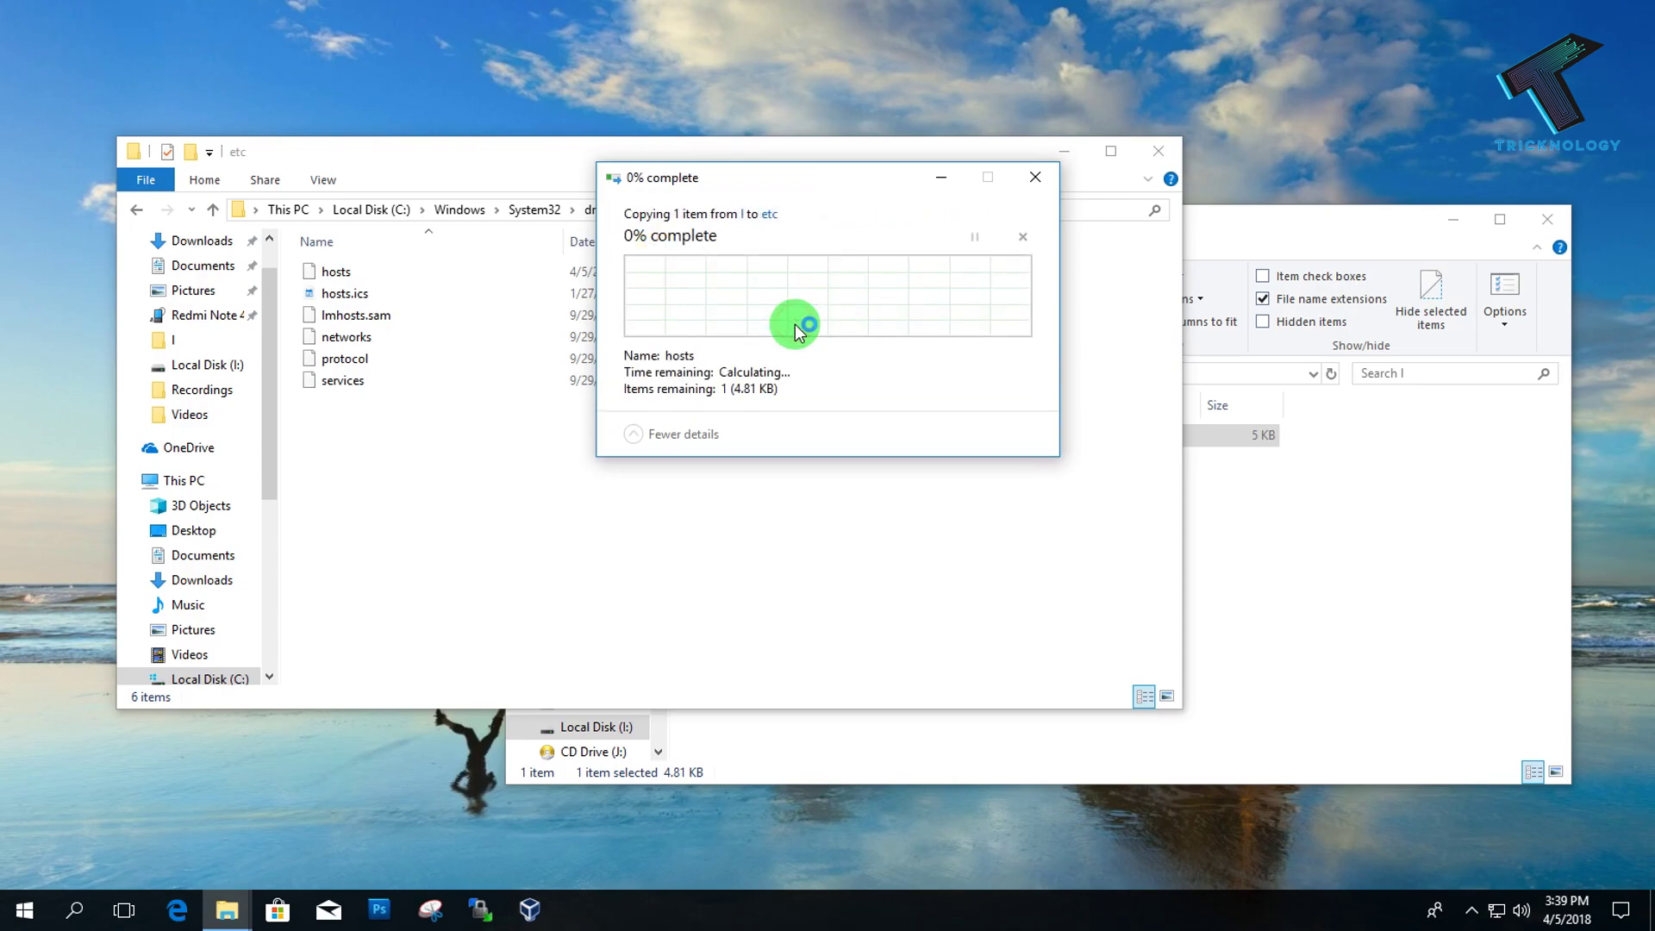